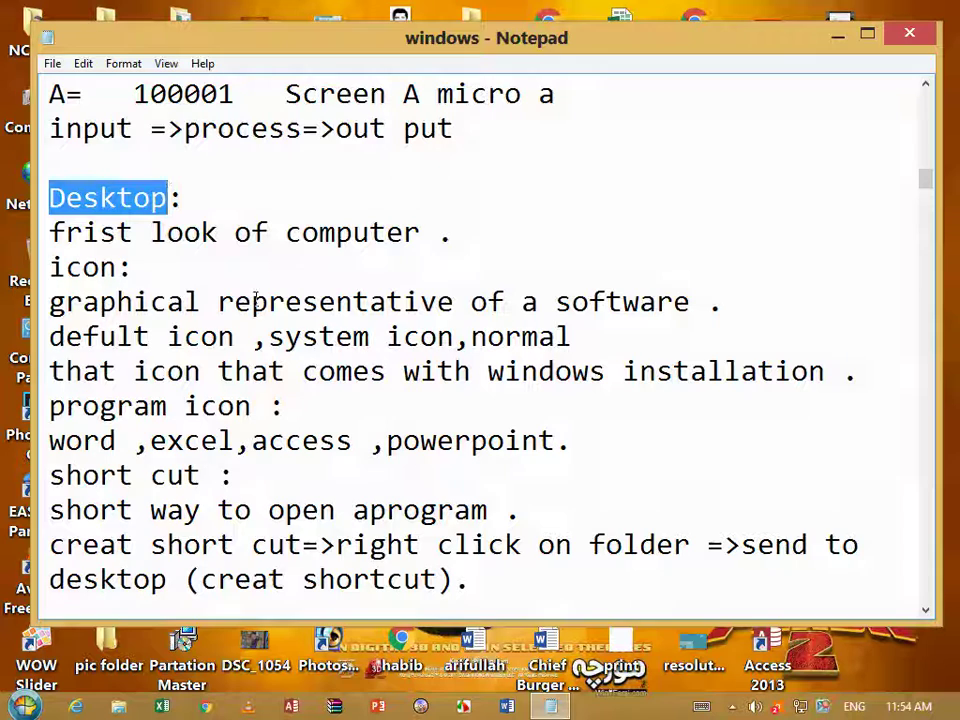
Highlight the 'icon:' heading and move the notes window right to reveal the desktop icons
{"action": "left_click_drag", "start_coordinate": [50, 268], "coordinate": [131, 268]}
{"action": "left_click_drag", "start_coordinate": [298, 45], "coordinate": [590, 28]}
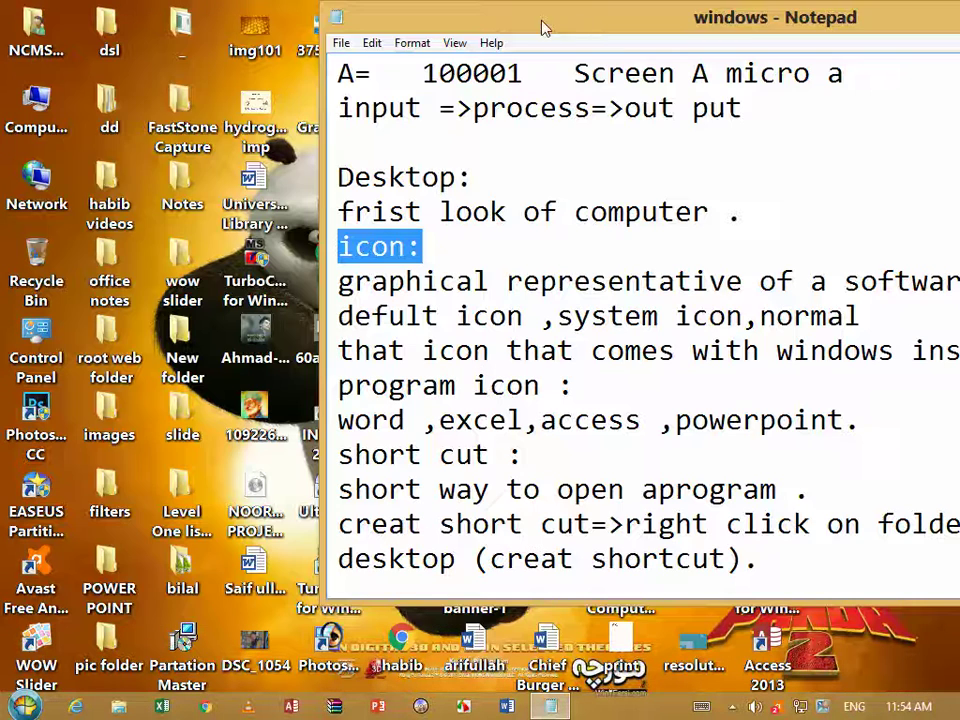
{"action": "left_click", "coordinate": [110, 200]}
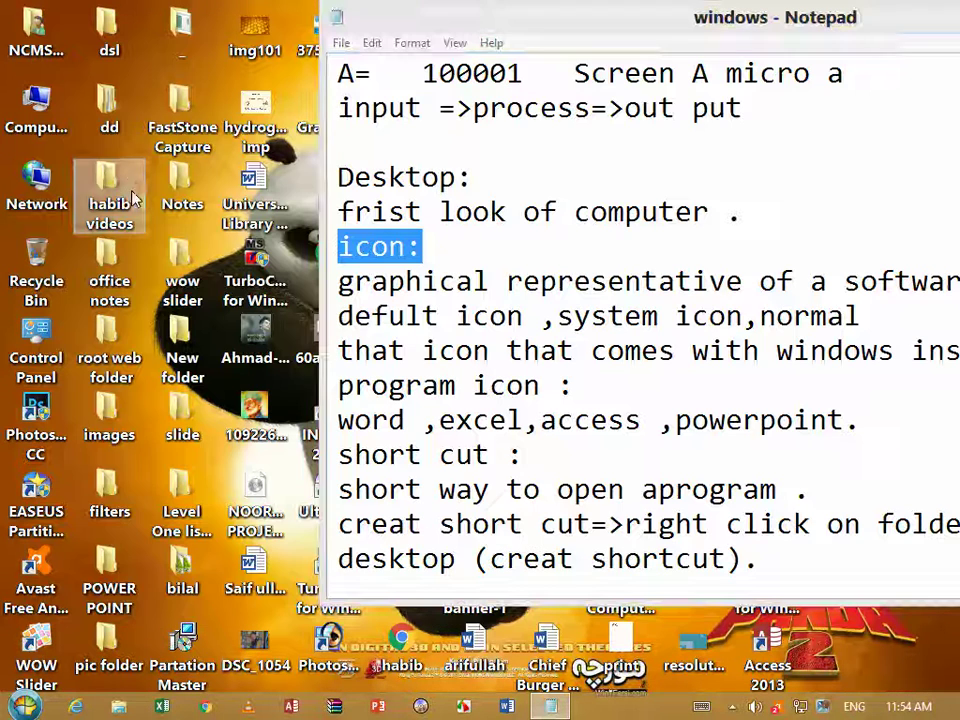
{"action": "left_click", "coordinate": [66, 320]}
Highlight the 'program icon:' heading and scroll down to the 'short cut :' section
{"action": "left_click_drag", "start_coordinate": [574, 386], "coordinate": [557, 386]}
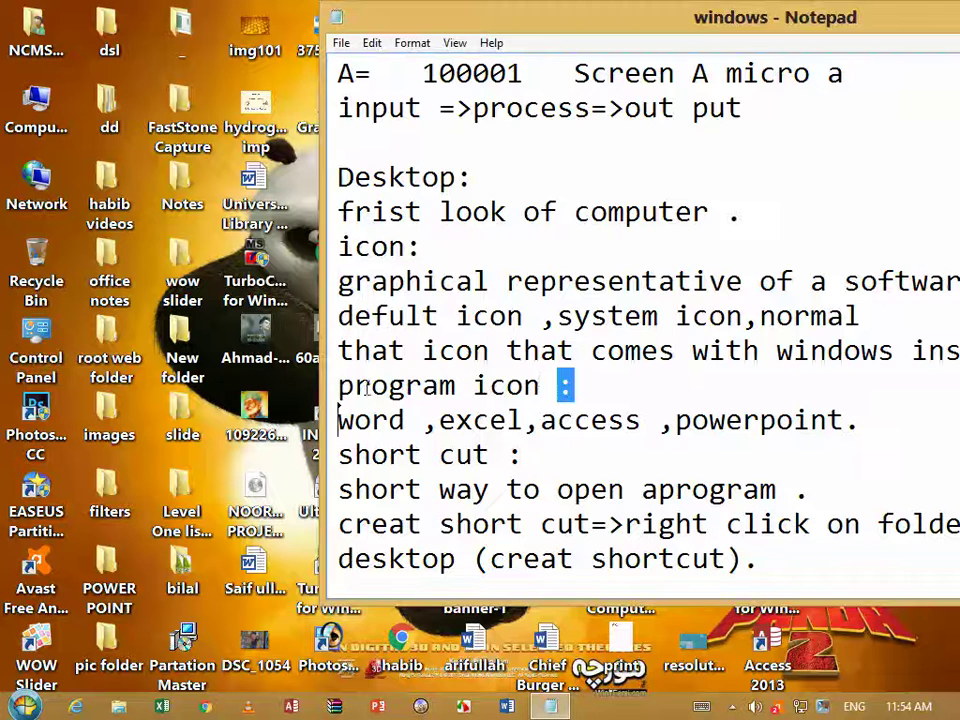
{"action": "key", "text": "Left"}
{"action": "key", "text": "shift+Left"}
{"action": "key", "text": "shift+Home"}
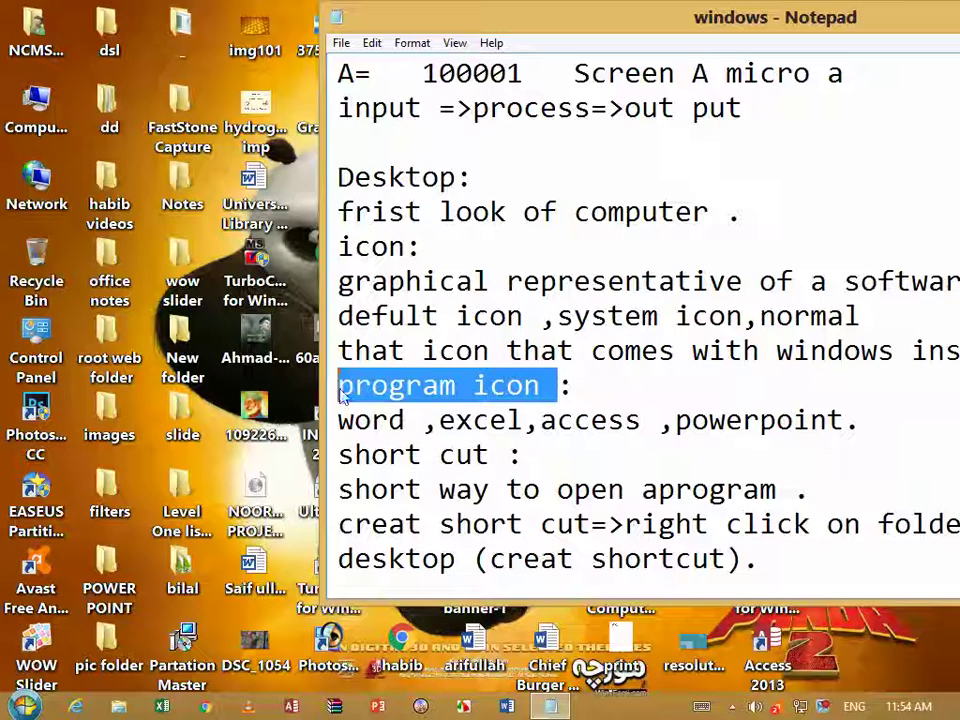
{"action": "left_click_drag", "start_coordinate": [524, 455], "coordinate": [338, 455]}
{"action": "scroll", "coordinate": [410, 450], "scroll_direction": "down", "scroll_amount": 4}
{"action": "left_click", "coordinate": [24, 706]}
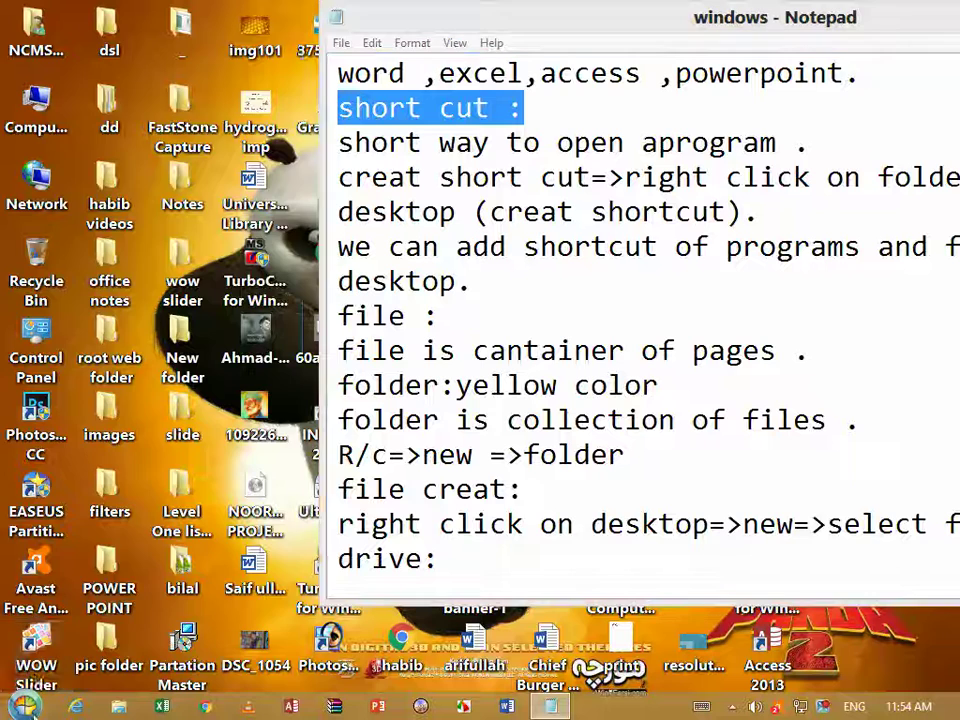
Send Tekken Tag Tournament PC to the desktop as a shortcut
{"action": "right_click", "coordinate": [66, 365]}
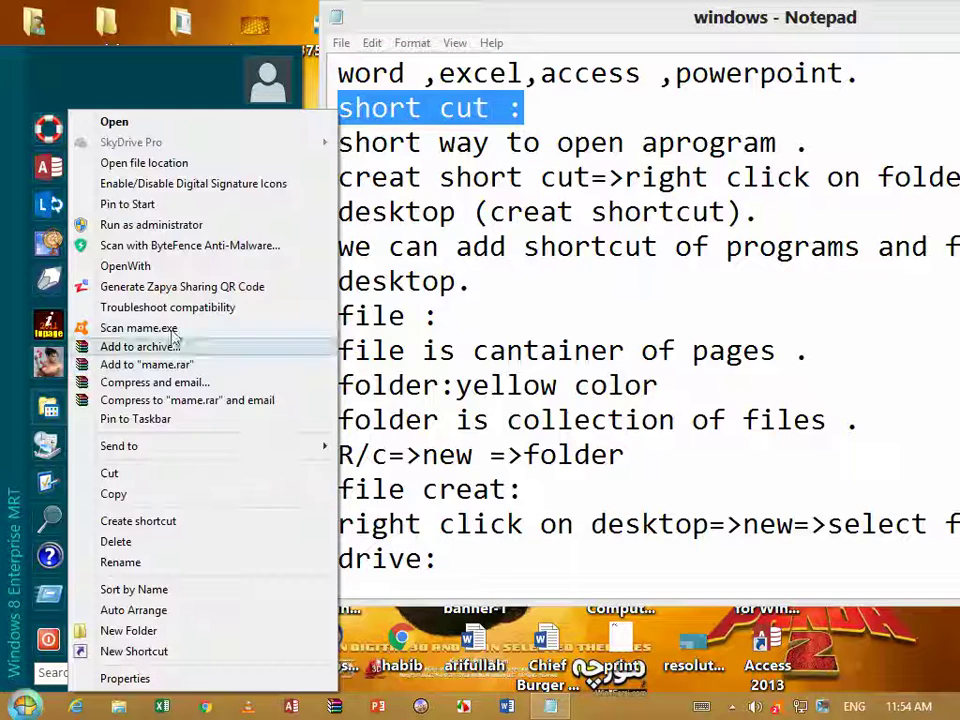
{"action": "mouse_move", "coordinate": [296, 452]}
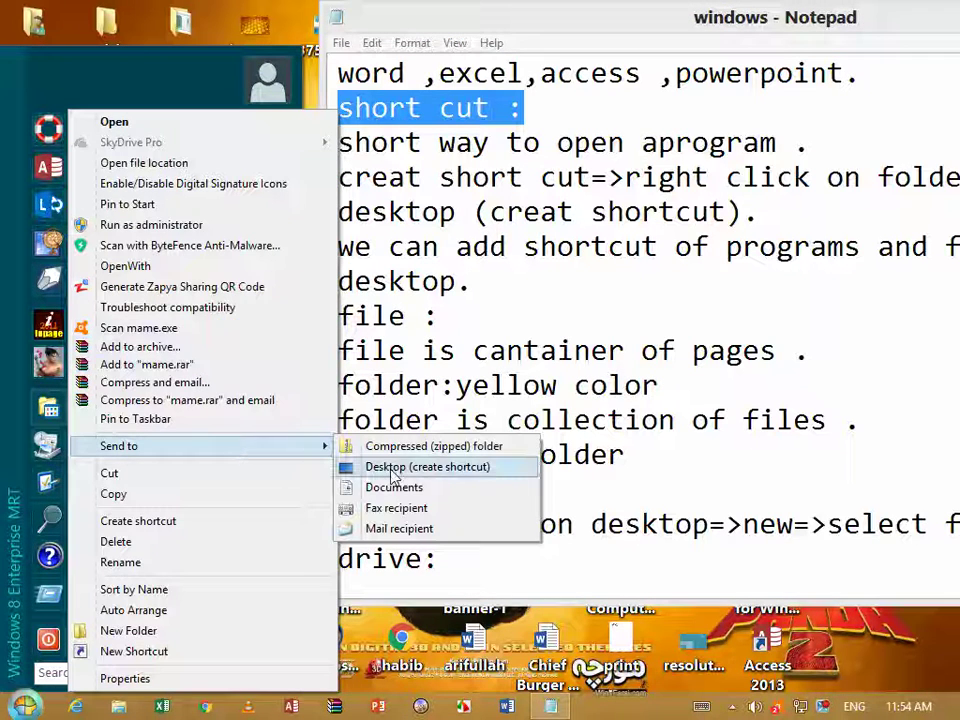
{"action": "left_click", "coordinate": [587, 46]}
Highlight the 'desktop.' and 'file :' notes, then move the notes window to the lower left
{"action": "left_click_drag", "start_coordinate": [472, 282], "coordinate": [338, 282]}
{"action": "left_click_drag", "start_coordinate": [445, 316], "coordinate": [338, 316]}
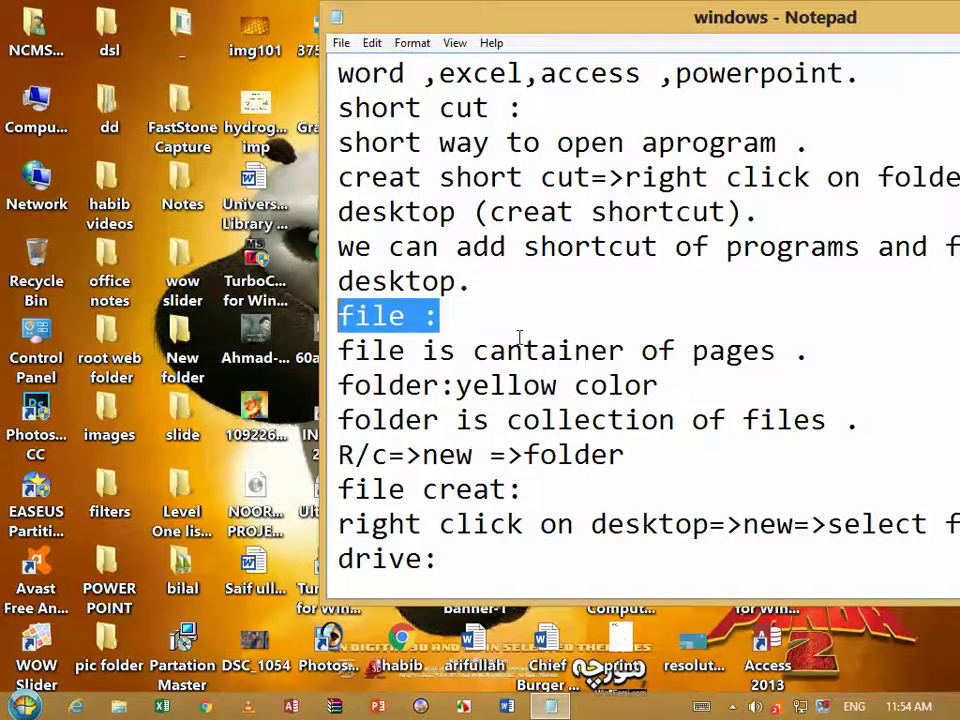
{"action": "left_click_drag", "start_coordinate": [722, 12], "coordinate": [220, 517]}
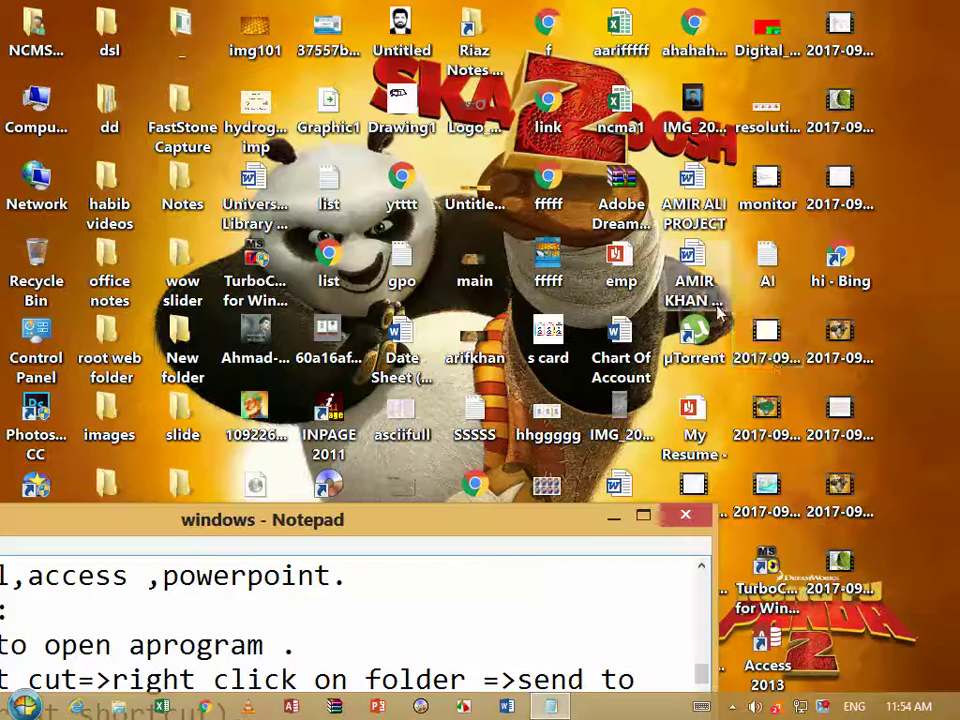
{"action": "left_click", "coordinate": [683, 408]}
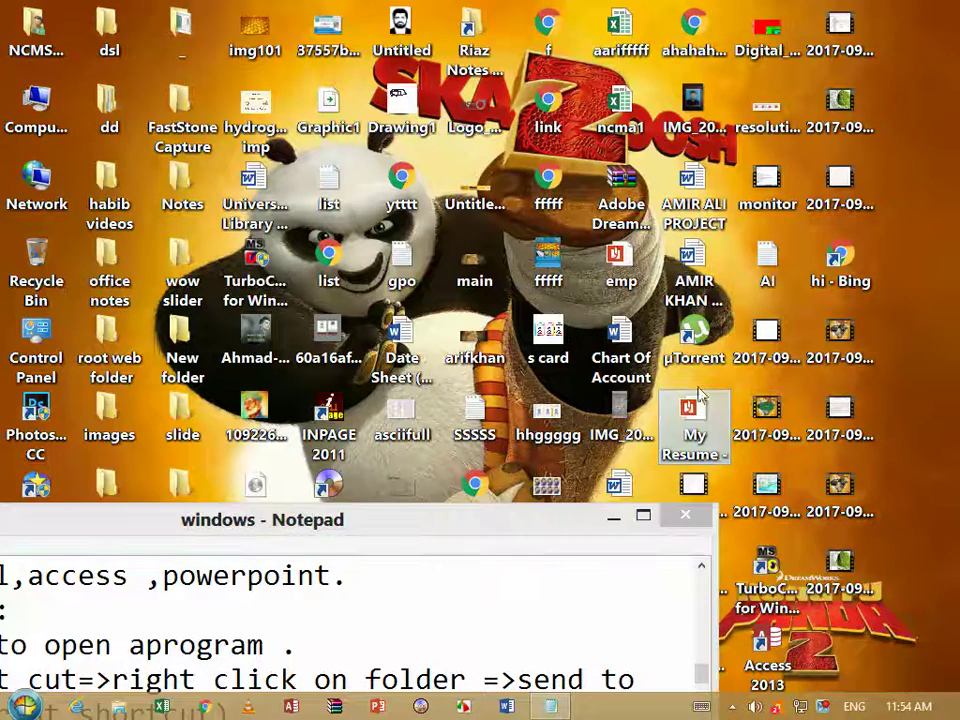
Move the notes window to the top right, highlight the folder and drive lines, then return it to the lower left
{"action": "left_click", "coordinate": [570, 533]}
{"action": "left_click_drag", "start_coordinate": [570, 533], "coordinate": [868, 133]}
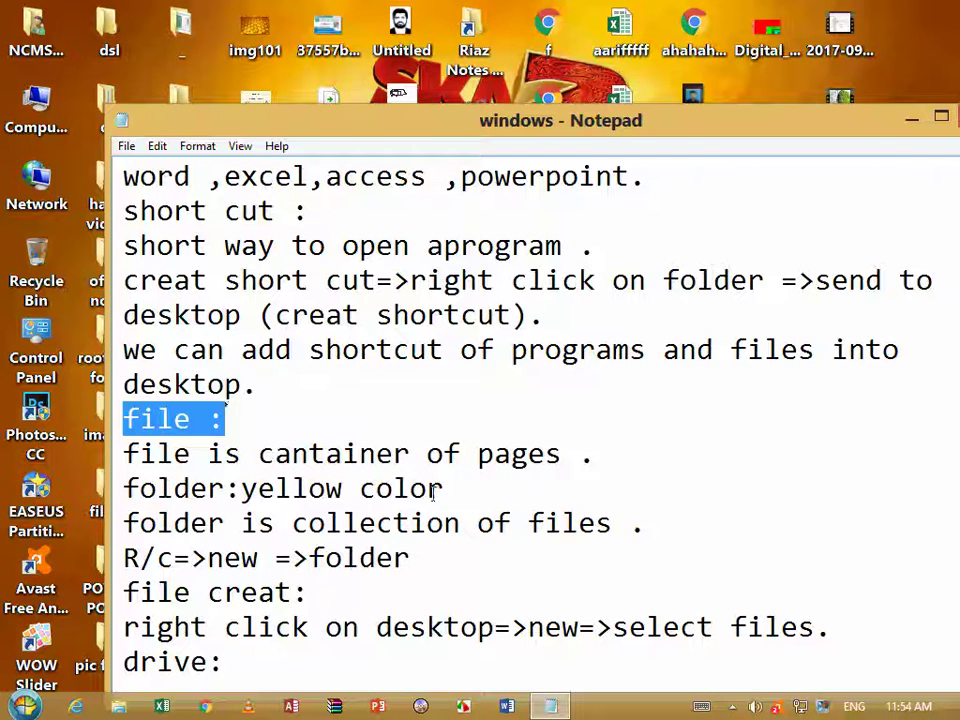
{"action": "left_click_drag", "start_coordinate": [471, 490], "coordinate": [40, 492]}
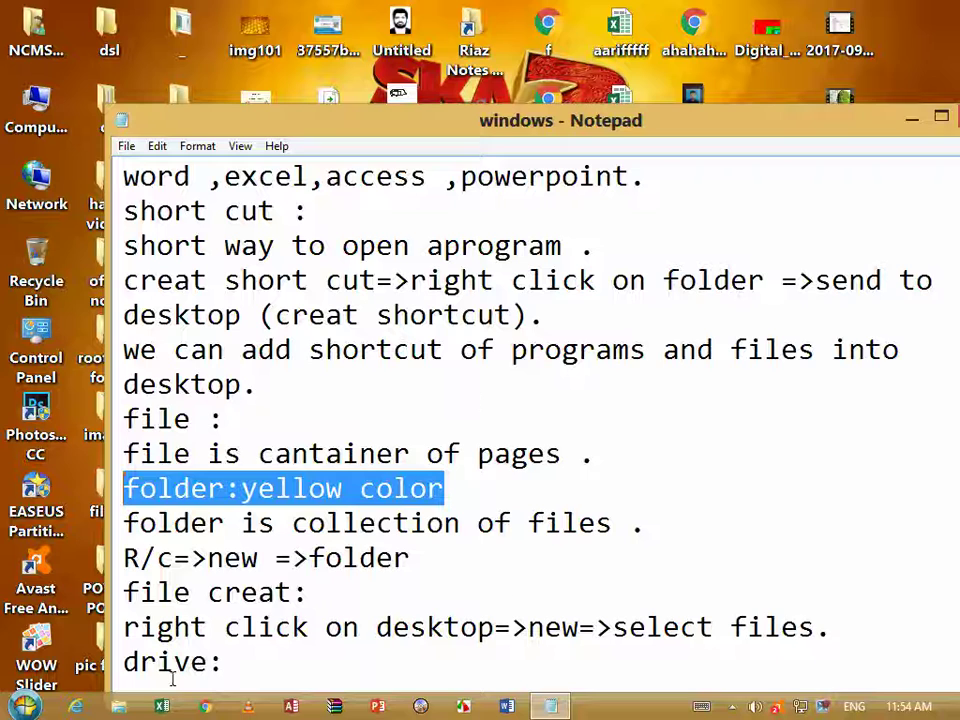
{"action": "left_click_drag", "start_coordinate": [246, 664], "coordinate": [115, 664]}
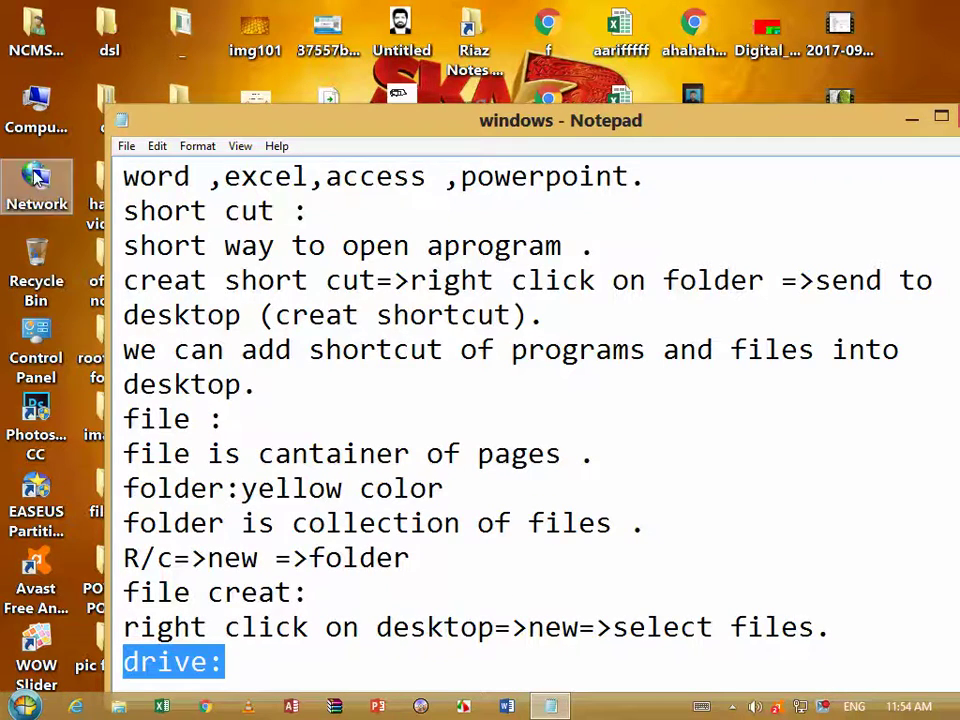
{"action": "left_click_drag", "start_coordinate": [327, 115], "coordinate": [5, 514]}
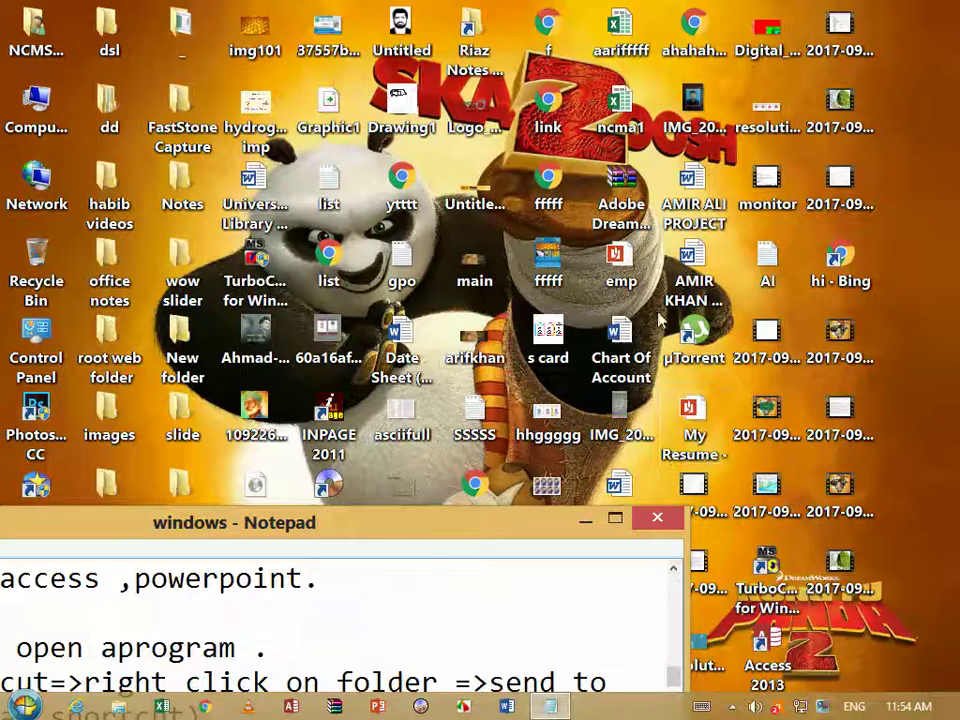
Open and close the Notes folder, then browse and close the Softwares/IDREES (G:) drive
{"action": "double_click", "coordinate": [182, 188]}
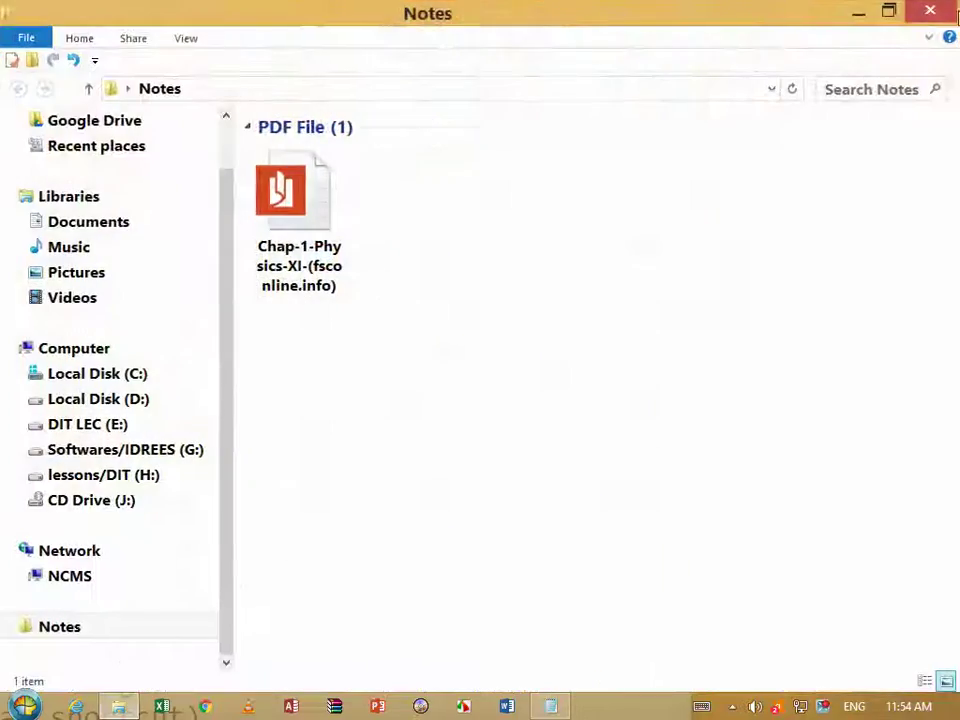
{"action": "key", "text": "alt+F4"}
{"action": "double_click", "coordinate": [58, 110]}
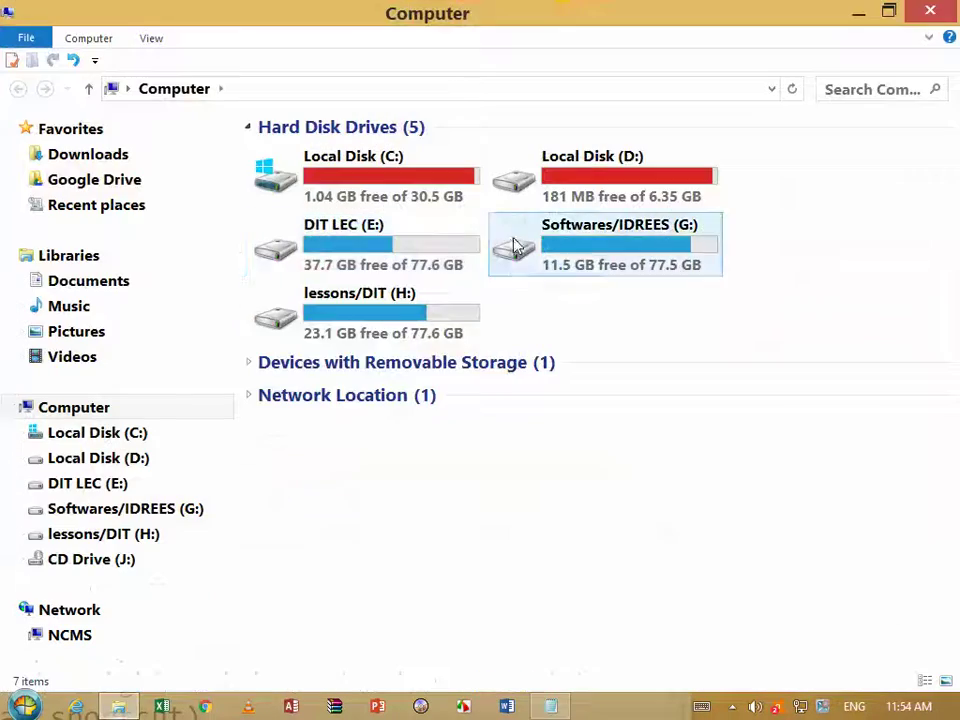
{"action": "double_click", "coordinate": [566, 253]}
{"action": "scroll", "coordinate": [480, 268], "scroll_direction": "down", "scroll_amount": 5}
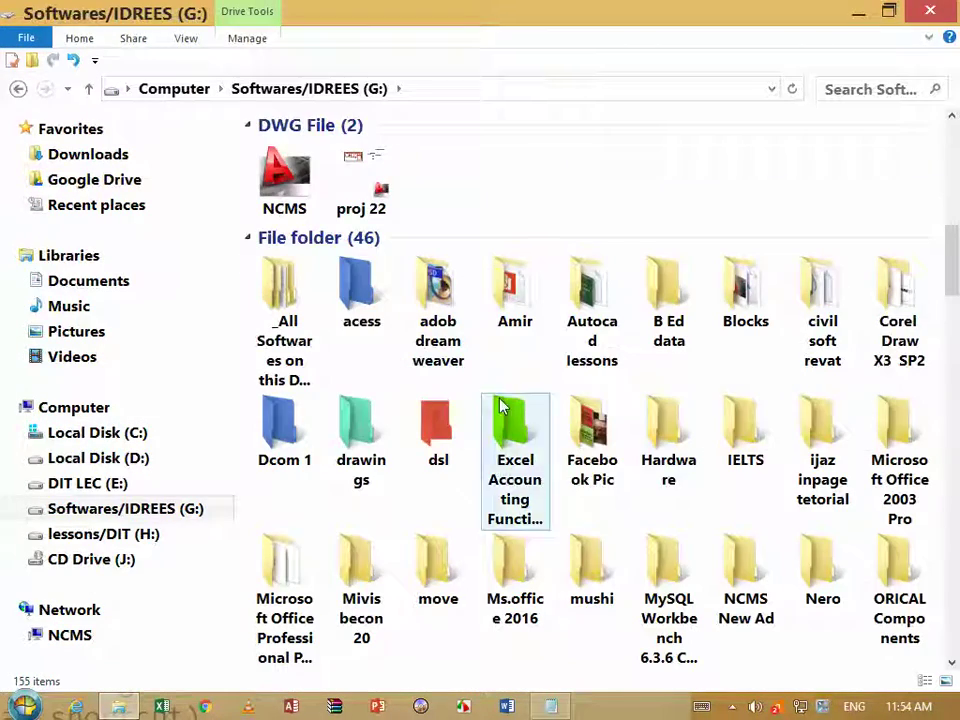
{"action": "key", "text": "alt+F4"}
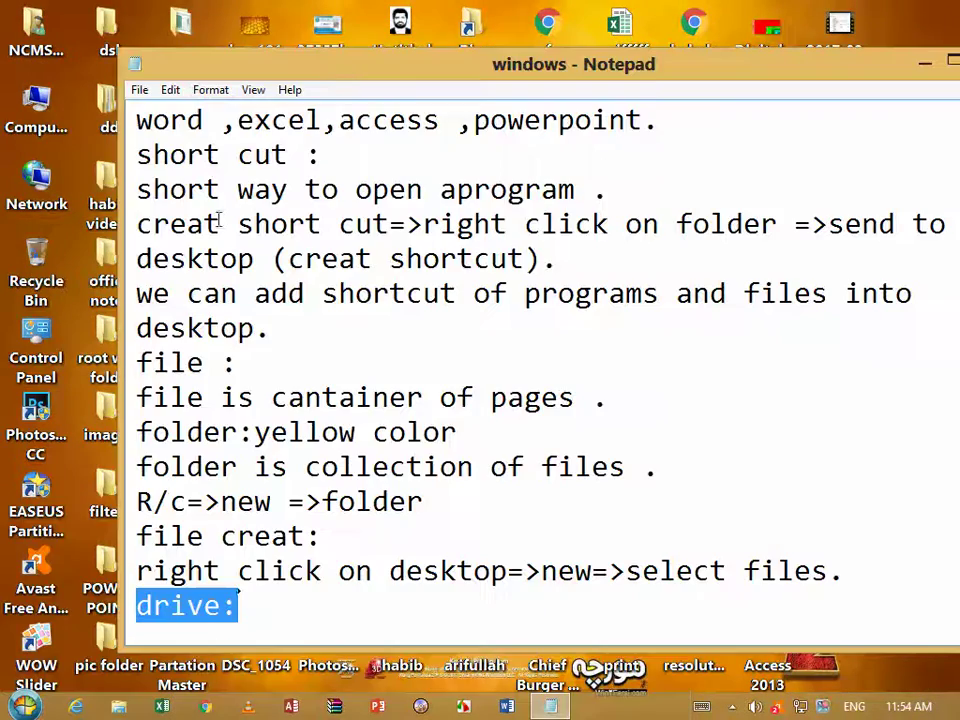
Reopen Computer, select Local Disk (C:) and view its space: 1.04 GB free of 30.5 GB
{"action": "double_click", "coordinate": [37, 110]}
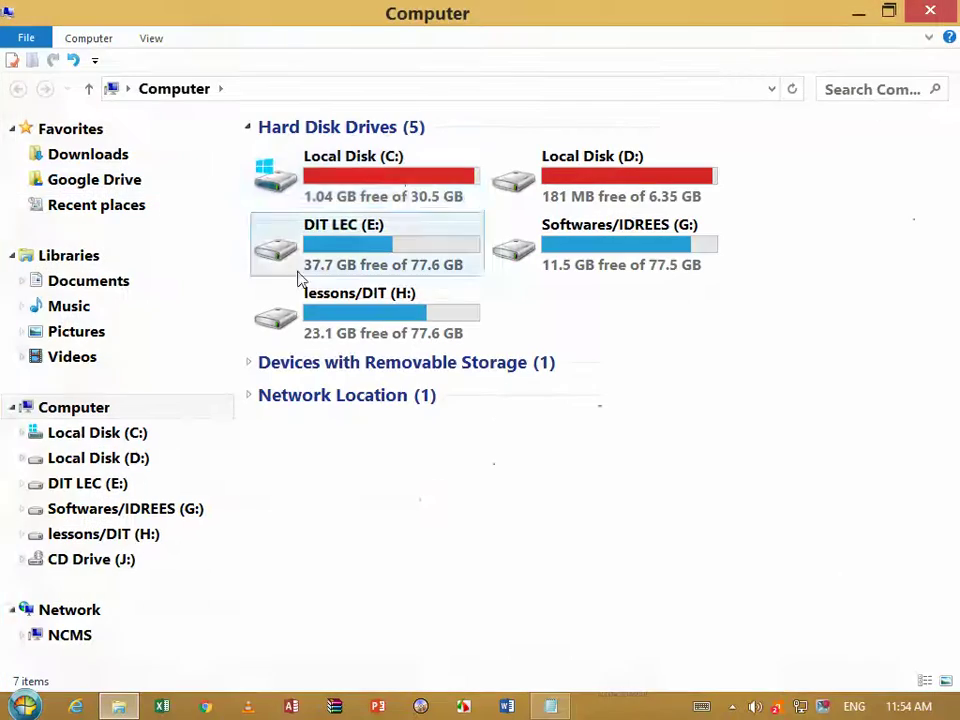
{"action": "left_click", "coordinate": [397, 181]}
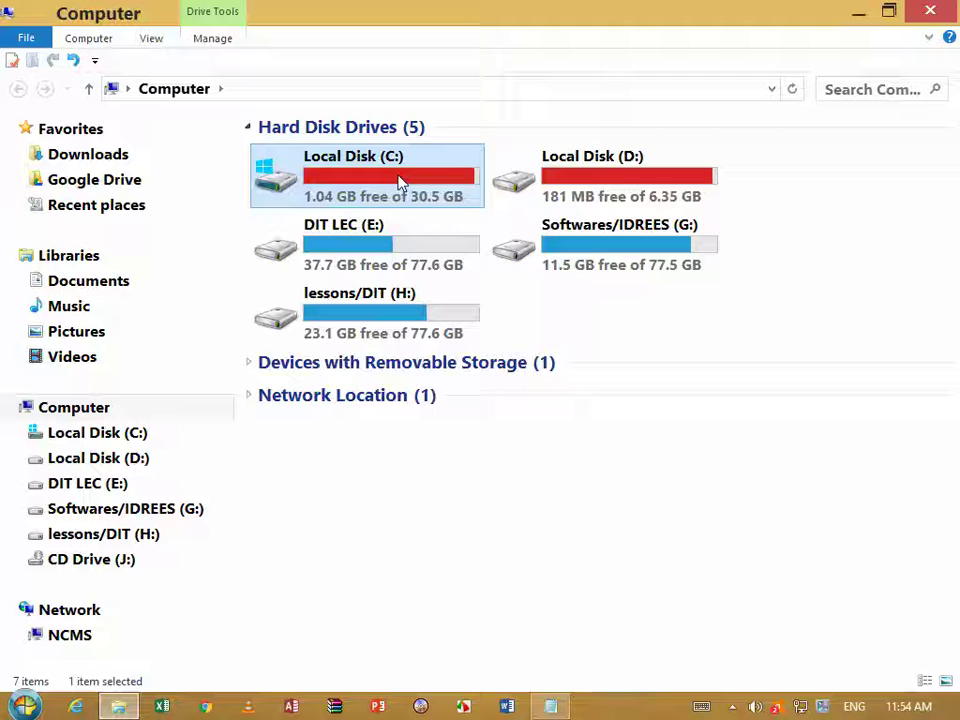
{"action": "mouse_move", "coordinate": [615, 168]}
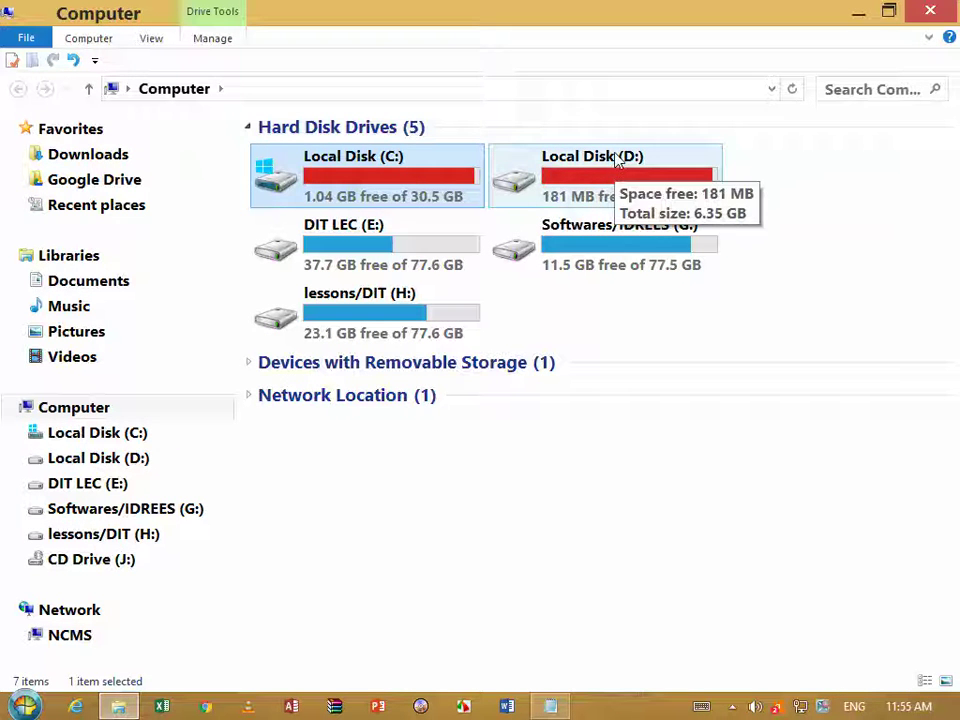
{"action": "mouse_move", "coordinate": [376, 186]}
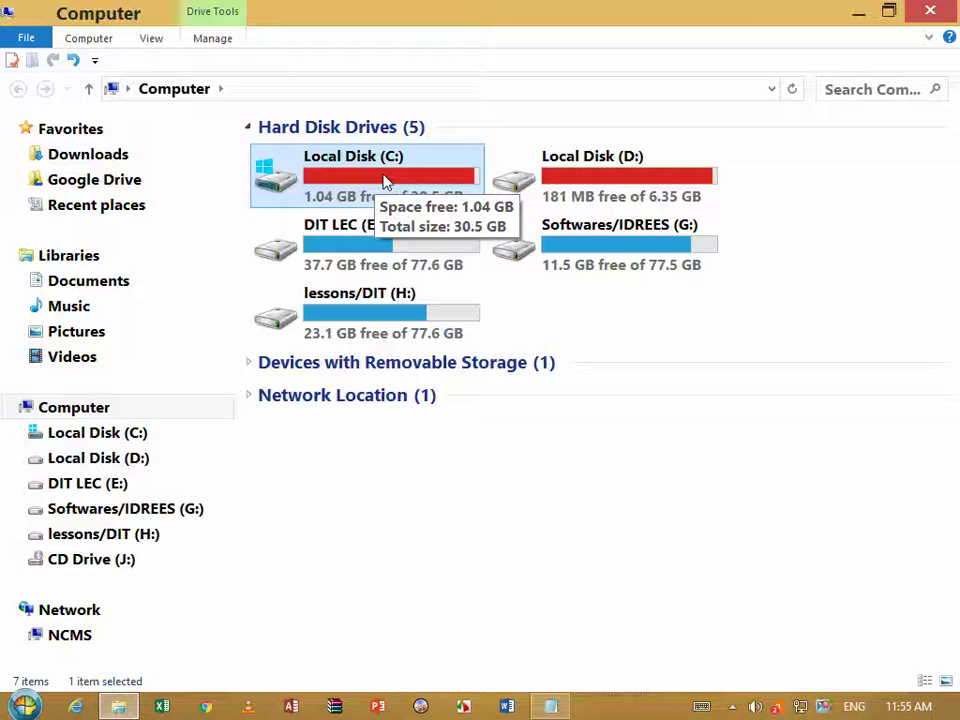
Bring the notes back and highlight the drive and removable drive lines
{"action": "left_click", "coordinate": [553, 704]}
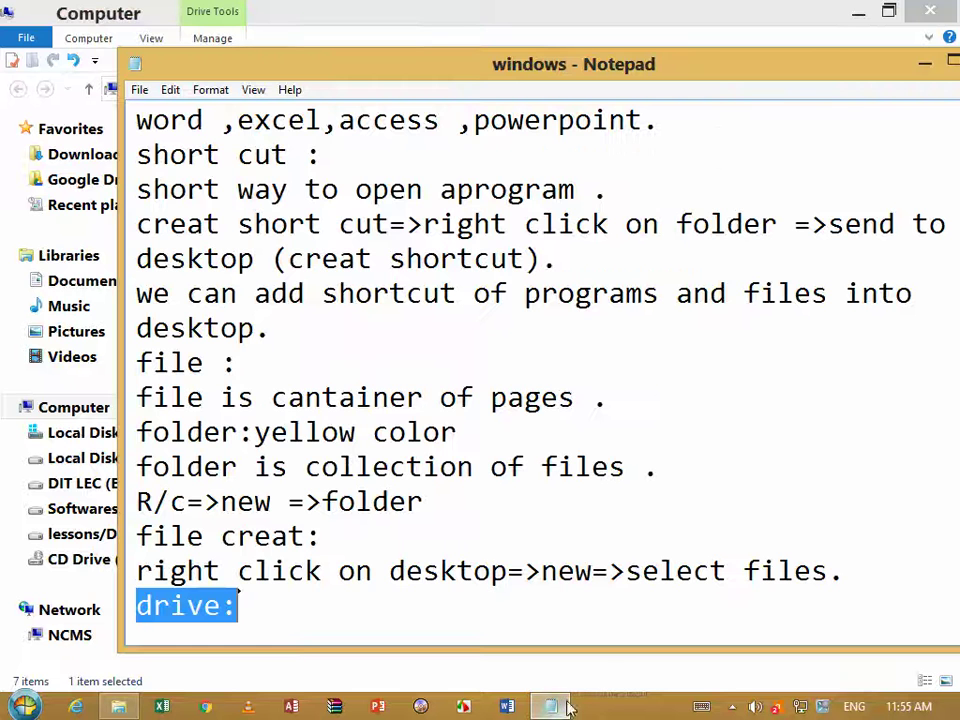
{"action": "scroll", "coordinate": [455, 613], "scroll_direction": "down", "scroll_amount": 3}
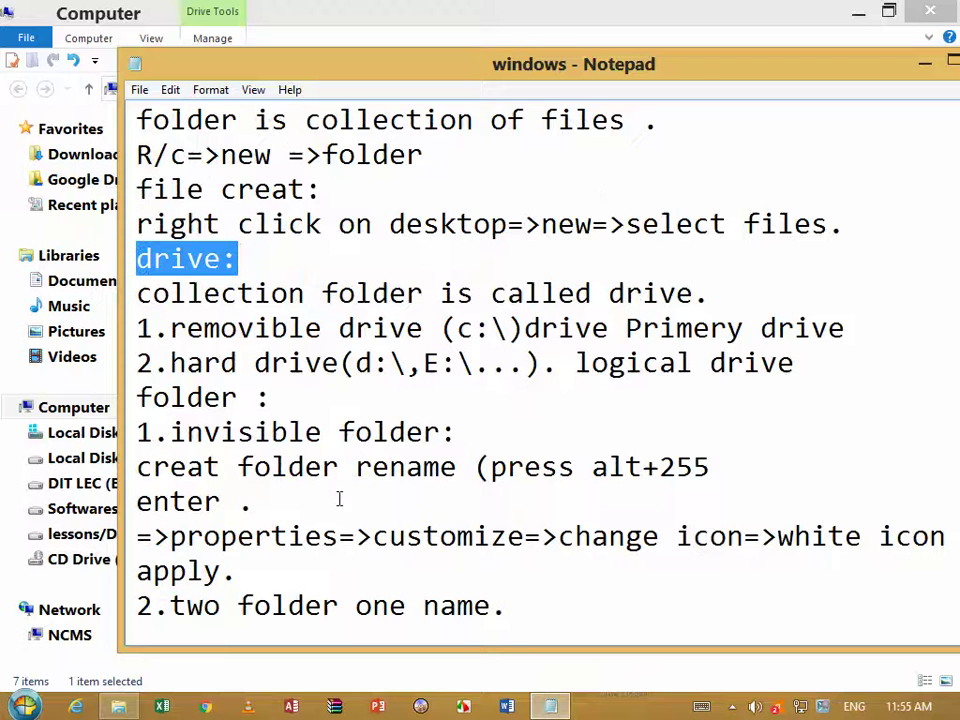
{"action": "left_click_drag", "start_coordinate": [738, 288], "coordinate": [137, 293]}
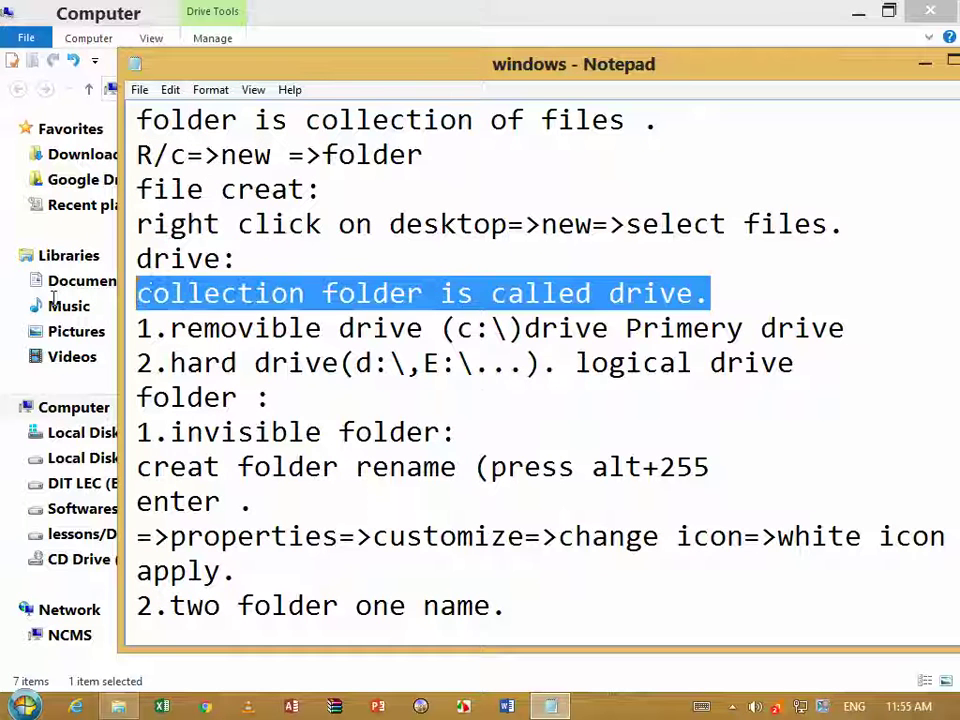
{"action": "left_click_drag", "start_coordinate": [561, 330], "coordinate": [388, 330]}
{"action": "left_click_drag", "start_coordinate": [270, 398], "coordinate": [237, 398]}
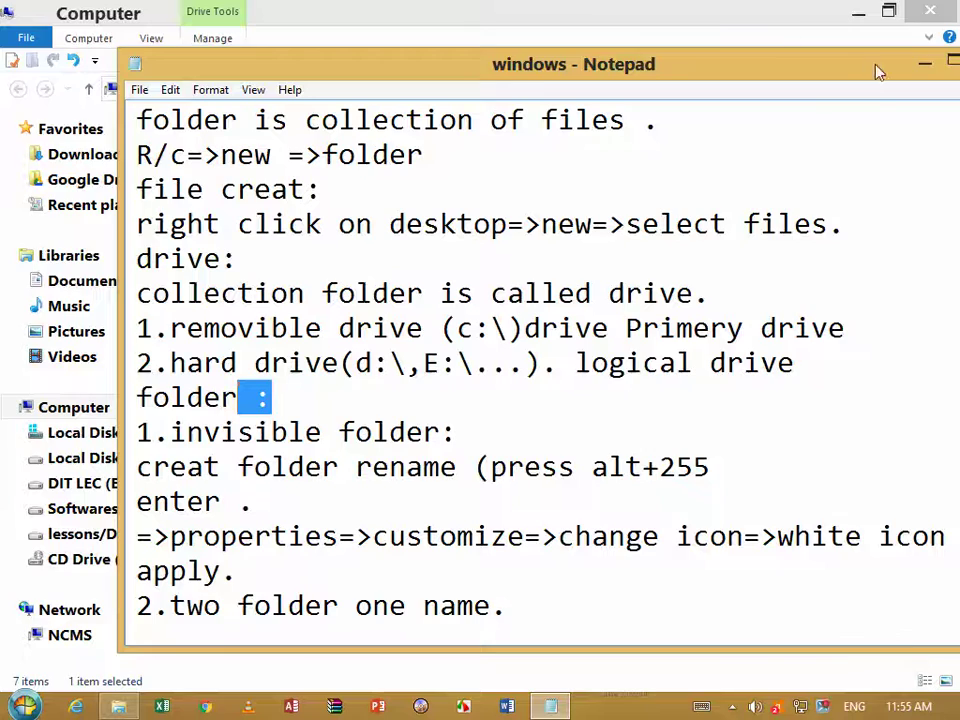
Close the Notepad notes window and the Computer window
{"action": "left_click_drag", "start_coordinate": [876, 72], "coordinate": [684, 68]}
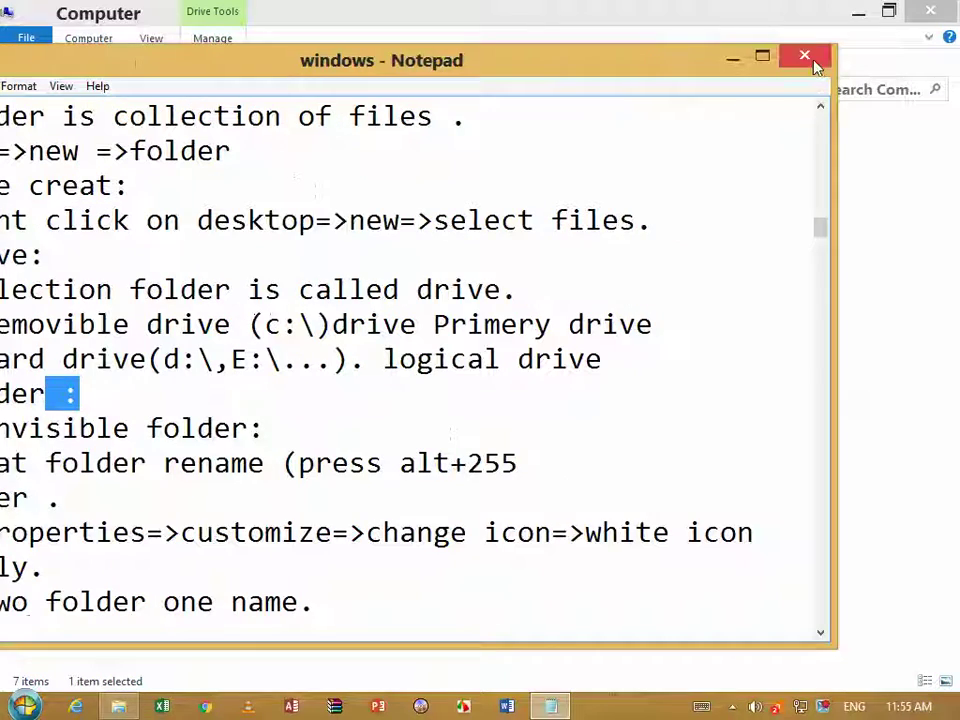
{"action": "left_click", "coordinate": [814, 60]}
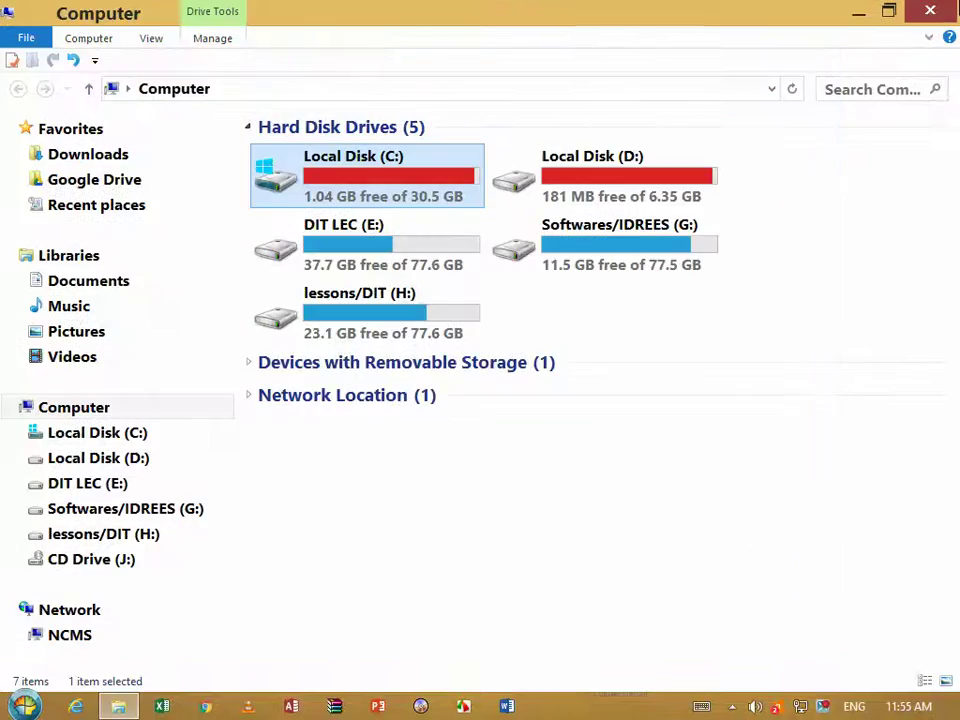
{"action": "left_click", "coordinate": [950, 12]}
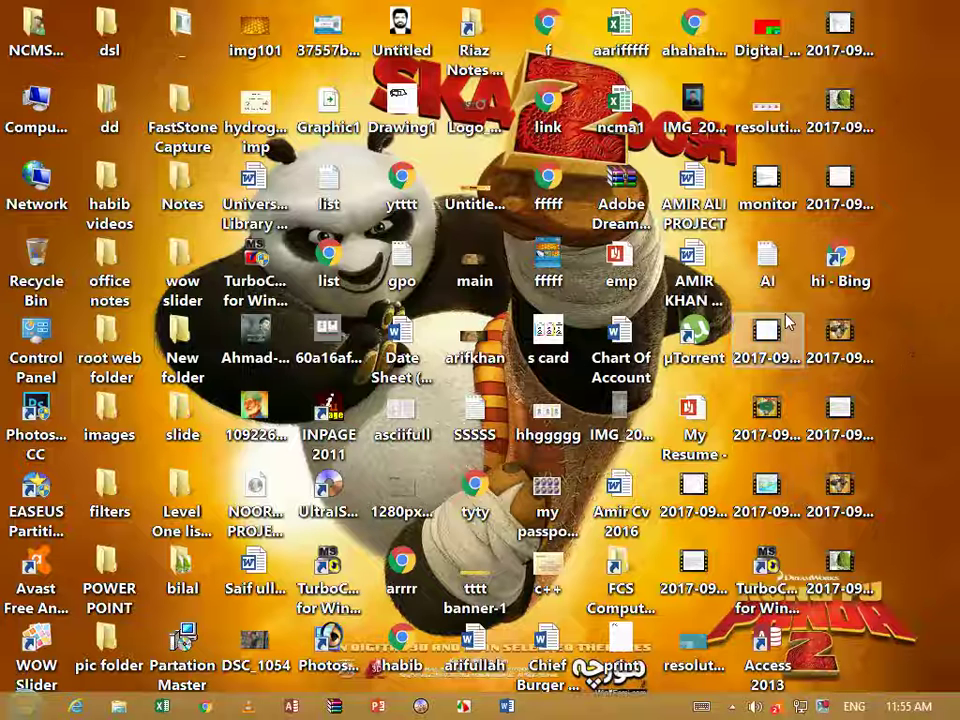
Sort desktop icons by item type, then select and delete the rightmost column of dated files and shortcuts
{"action": "right_click", "coordinate": [926, 184]}
{"action": "mouse_move", "coordinate": [825, 215]}
{"action": "left_click", "coordinate": [610, 252]}
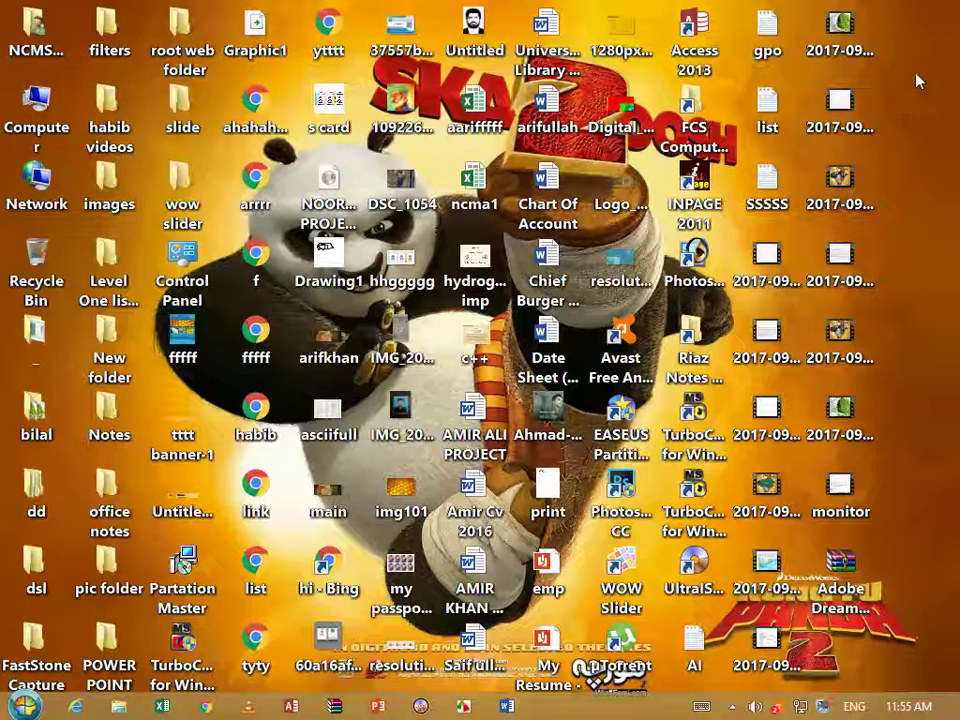
{"action": "left_click_drag", "start_coordinate": [889, 626], "coordinate": [800, 10]}
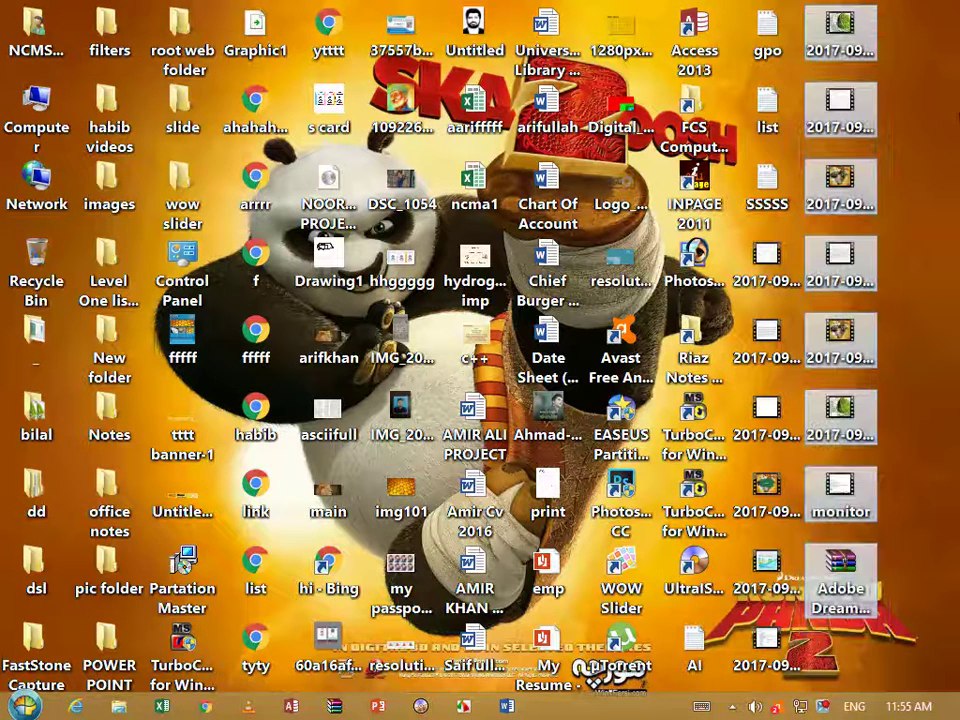
{"action": "key", "text": "Delete"}
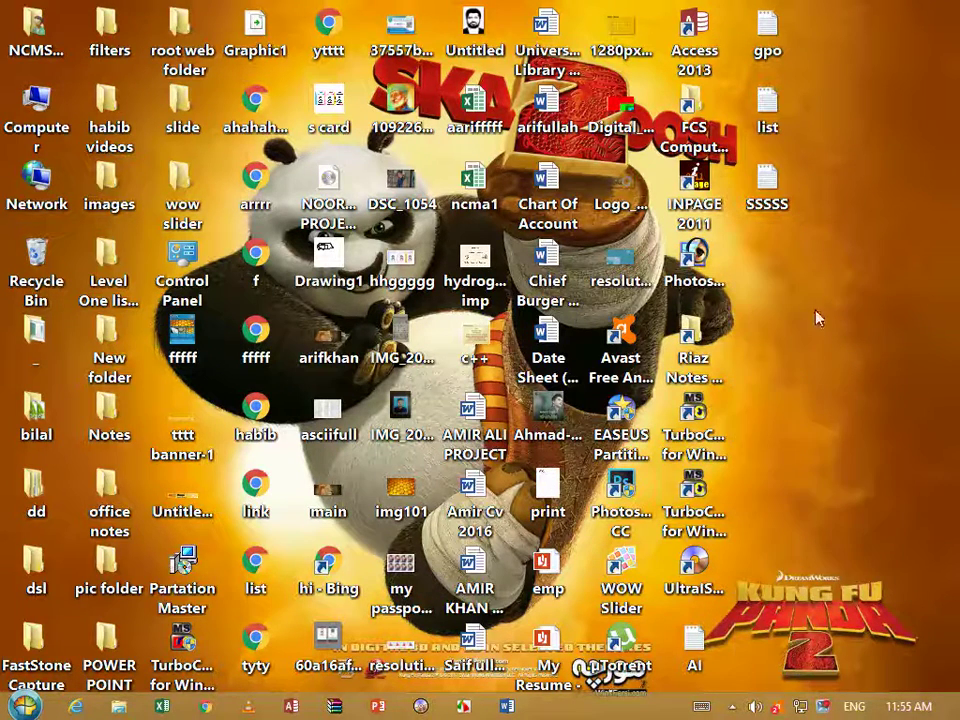
Create a new desktop folder named 'ali'
{"action": "right_click", "coordinate": [718, 317]}
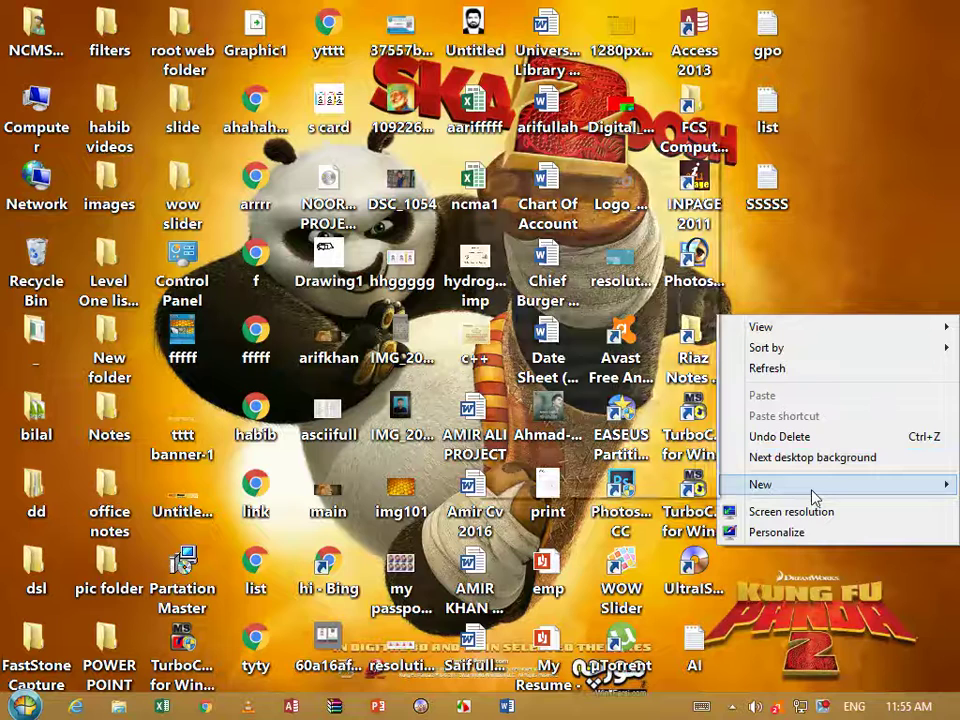
{"action": "left_click", "coordinate": [812, 492]}
{"action": "left_click", "coordinate": [533, 152]}
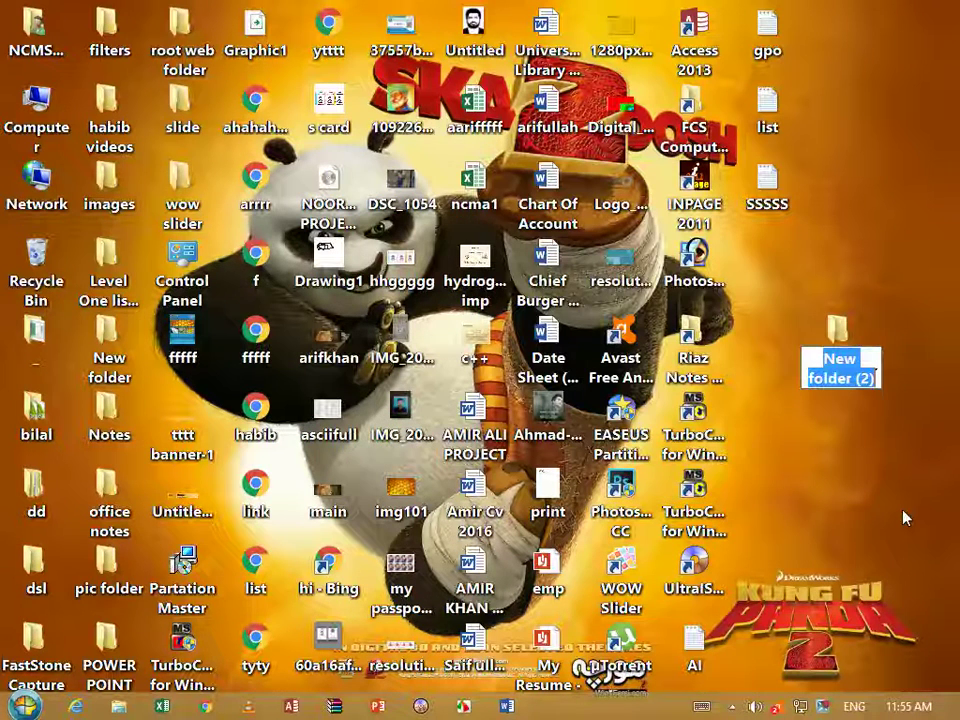
{"action": "key", "text": "BackSpace"}
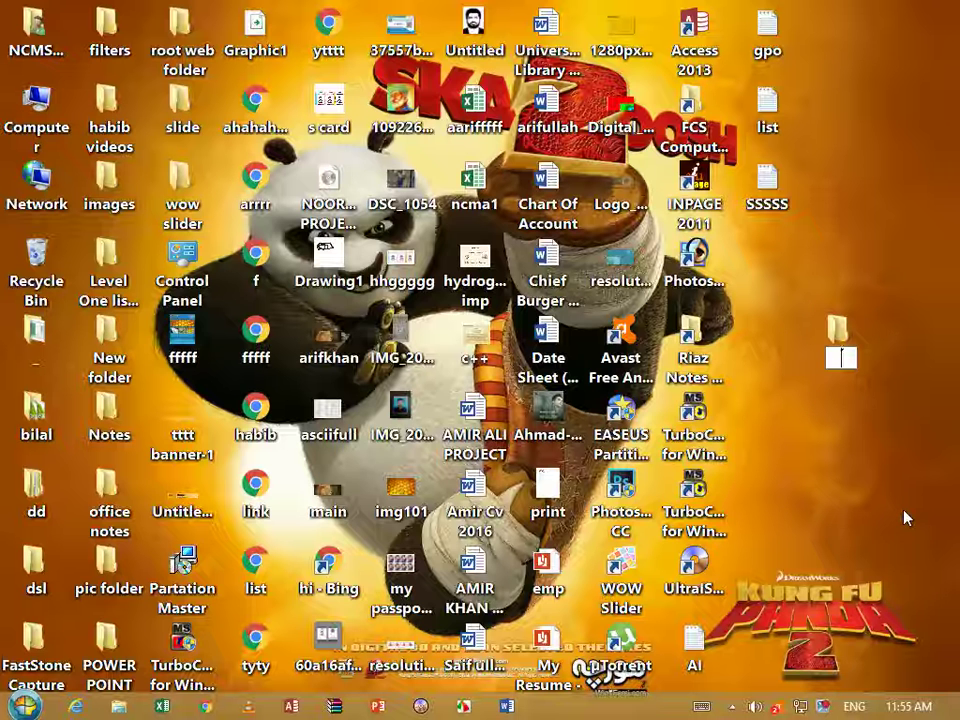
{"action": "type", "text": "ali"}
{"action": "key", "text": "Return"}
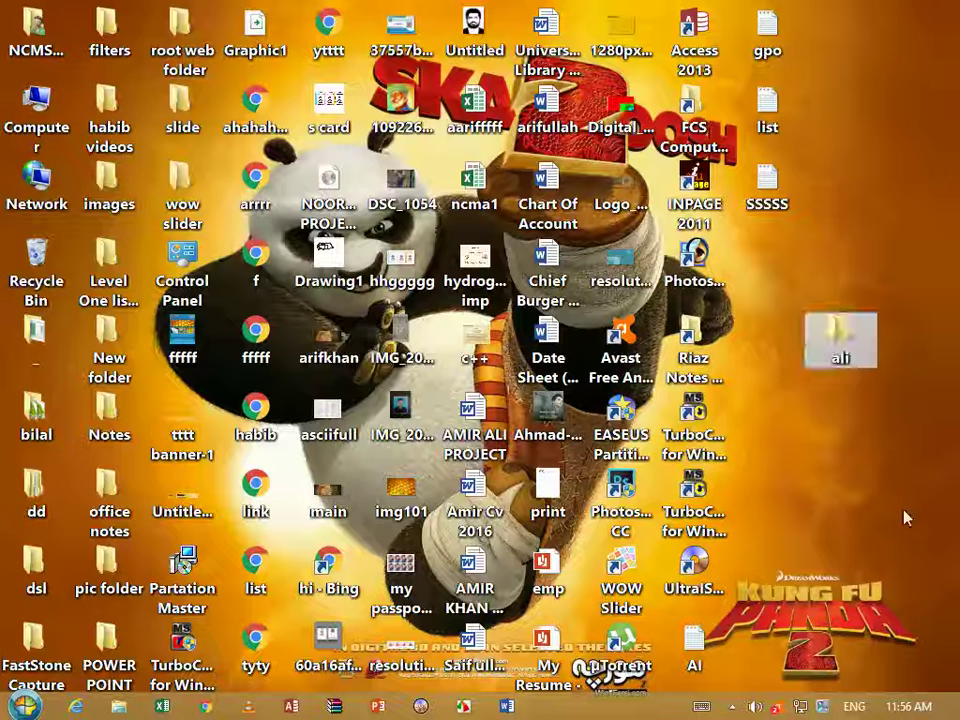
Create a second desktop folder also named 'ali'
{"action": "right_click", "coordinate": [846, 428]}
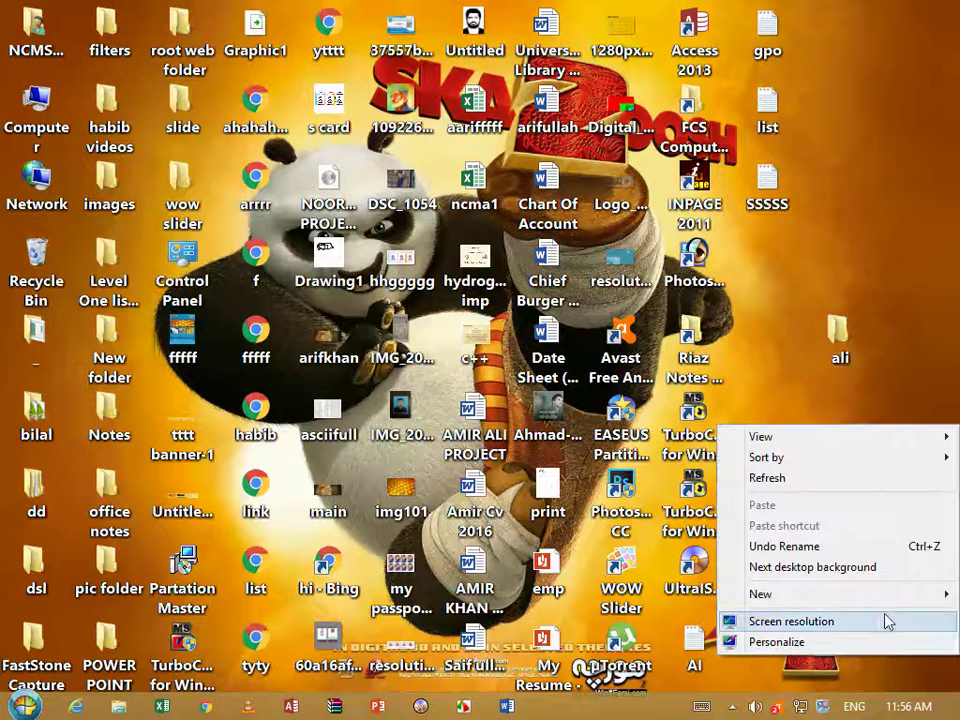
{"action": "mouse_move", "coordinate": [800, 594]}
{"action": "left_click", "coordinate": [545, 258]}
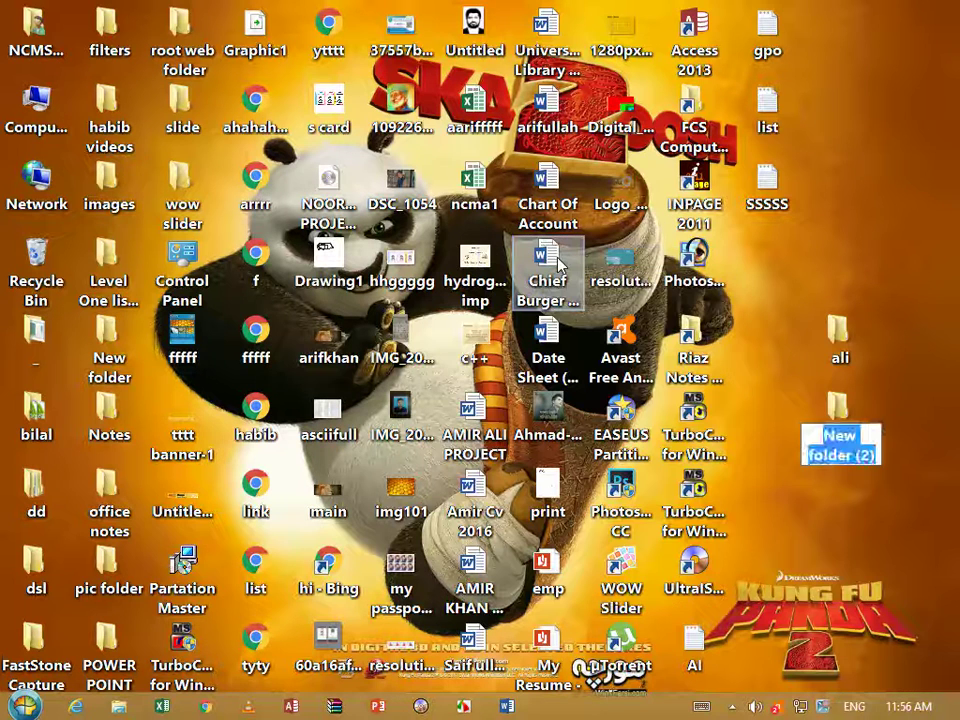
{"action": "type", "text": "ali"}
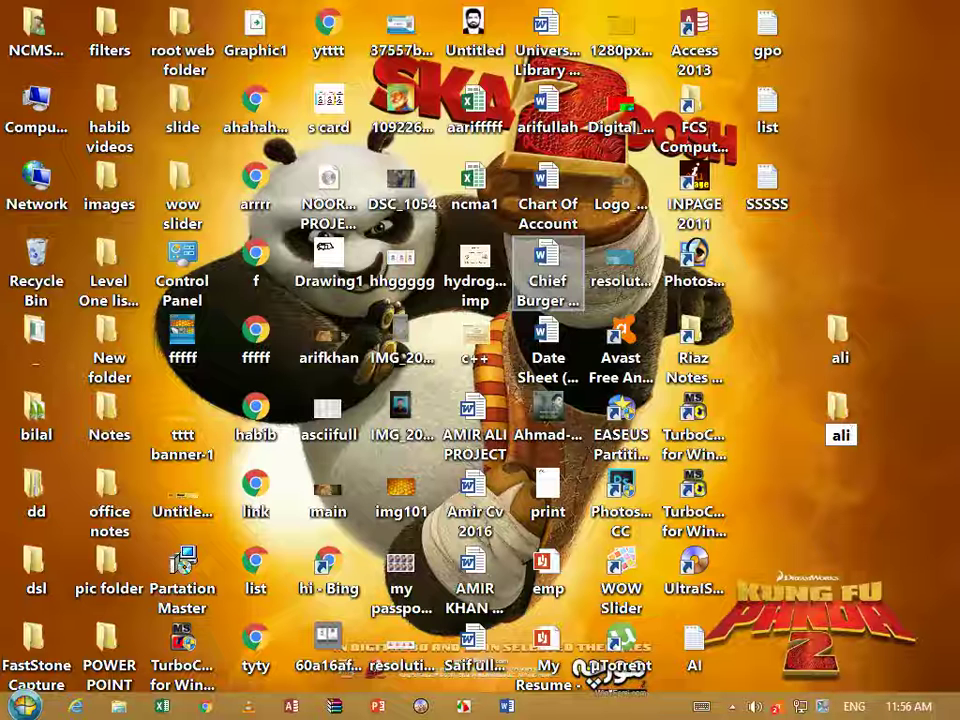
{"action": "key", "text": "Return"}
{"action": "key", "text": "Return"}
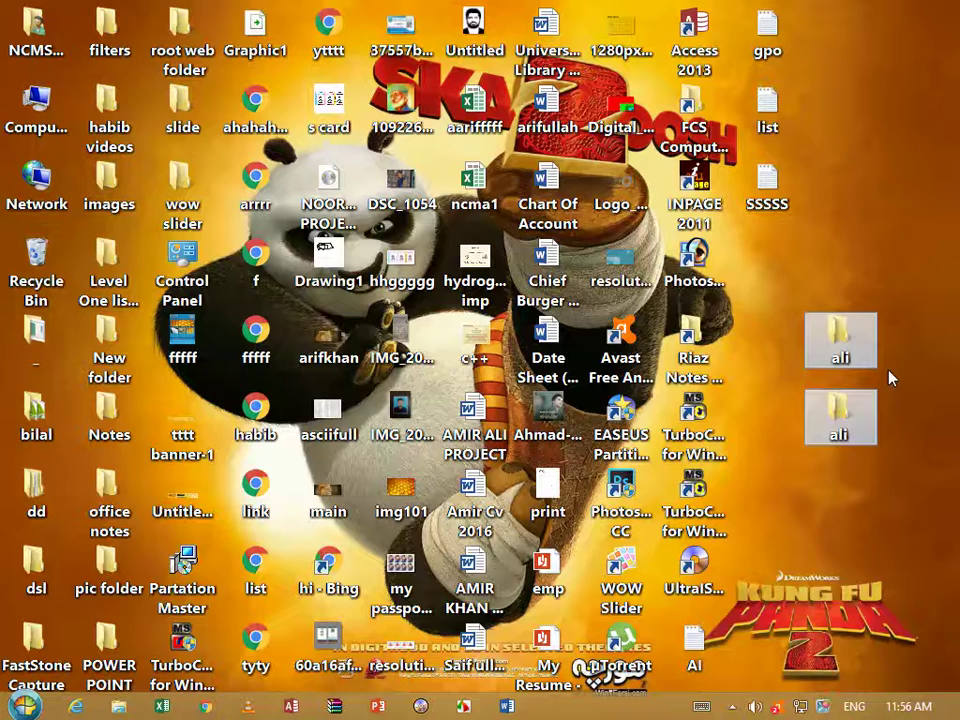
Create another desktop folder named 'ali' beside the lower ali folder
{"action": "right_click", "coordinate": [855, 416]}
{"action": "left_click", "coordinate": [921, 467]}
{"action": "left_click_drag", "start_coordinate": [921, 467], "coordinate": [724, 407]}
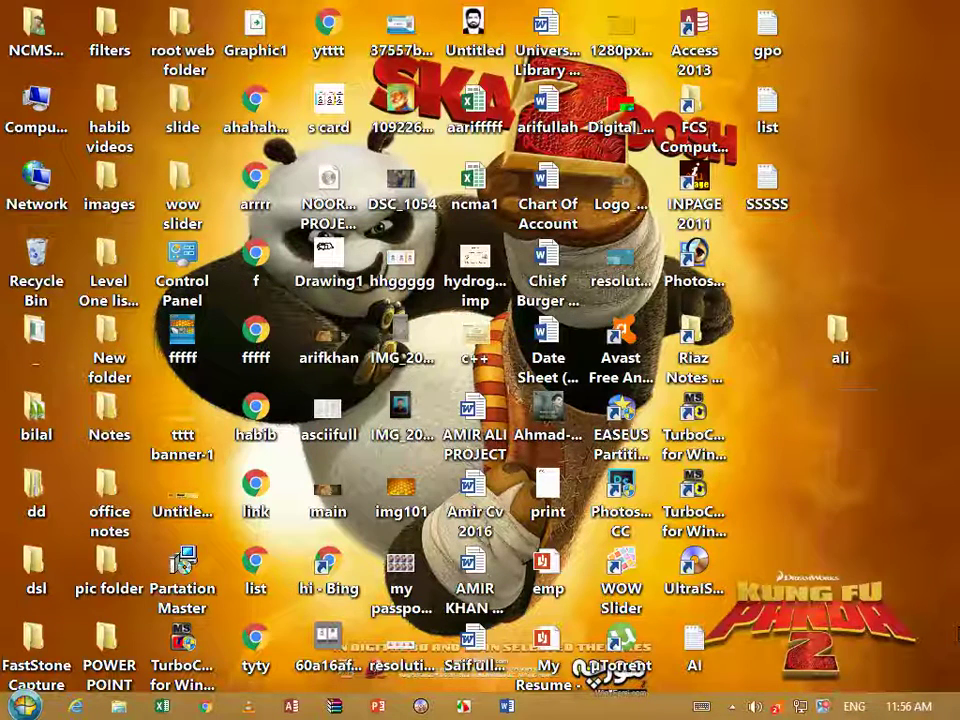
{"action": "right_click", "coordinate": [849, 505]}
{"action": "mouse_move", "coordinate": [851, 441]}
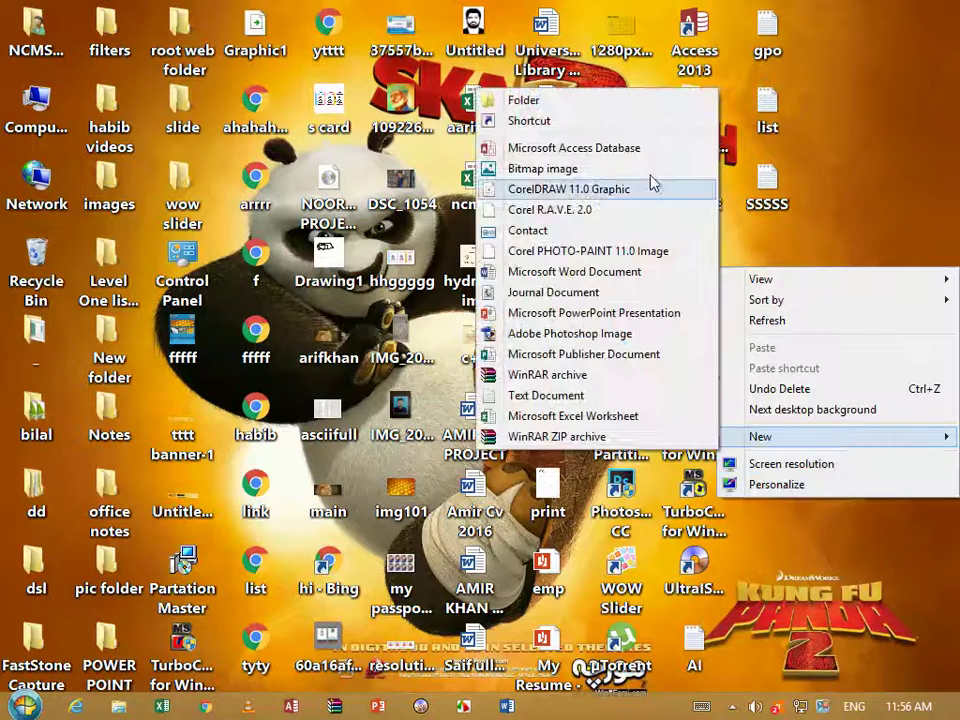
{"action": "left_click", "coordinate": [600, 108]}
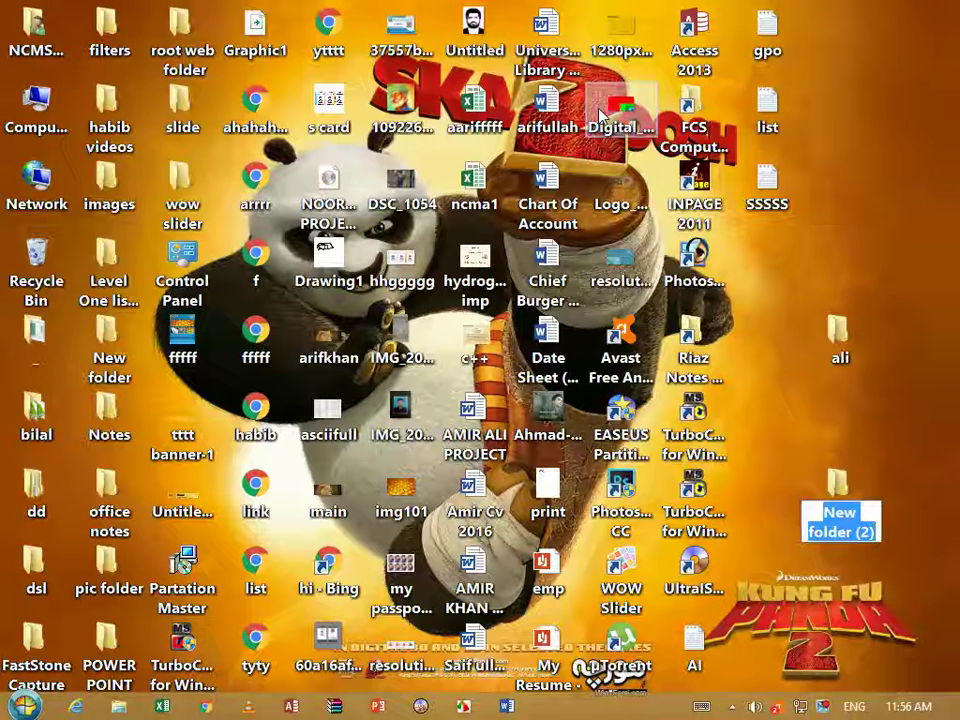
{"action": "key", "text": "BackSpace"}
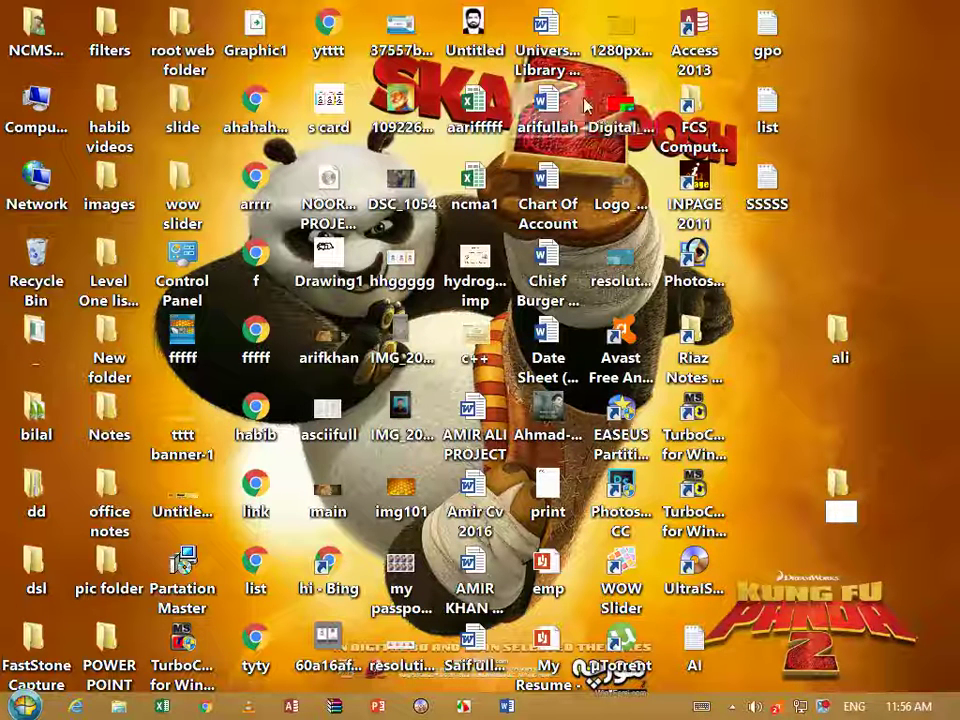
{"action": "type", "text": "ali"}
{"action": "key", "text": "Return"}
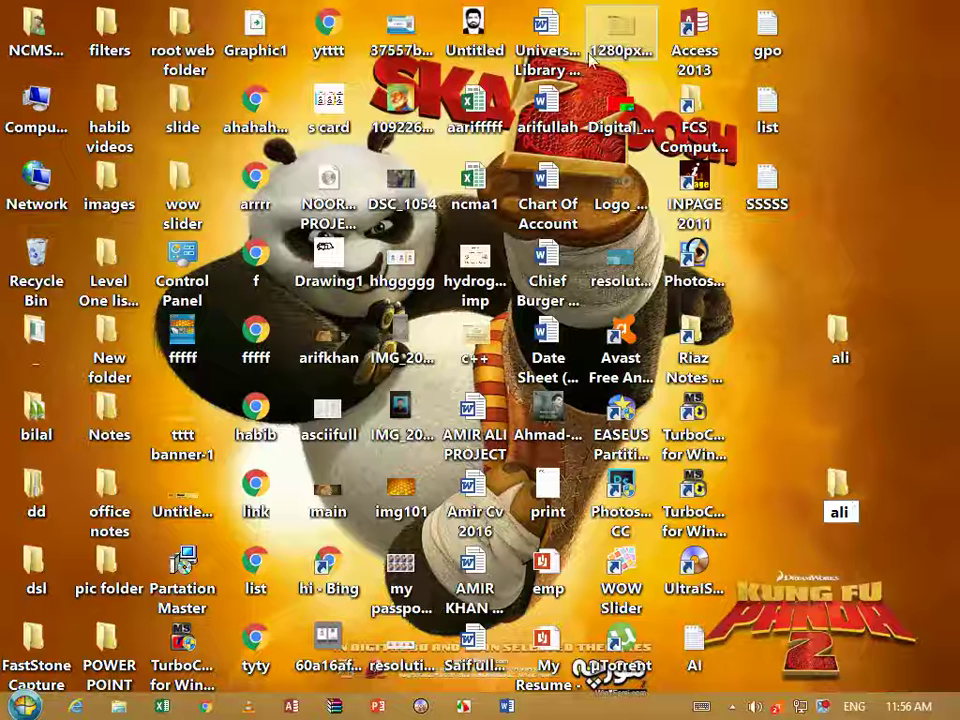
Select both ali folders and delete them from the desktop
{"action": "key", "text": "Return"}
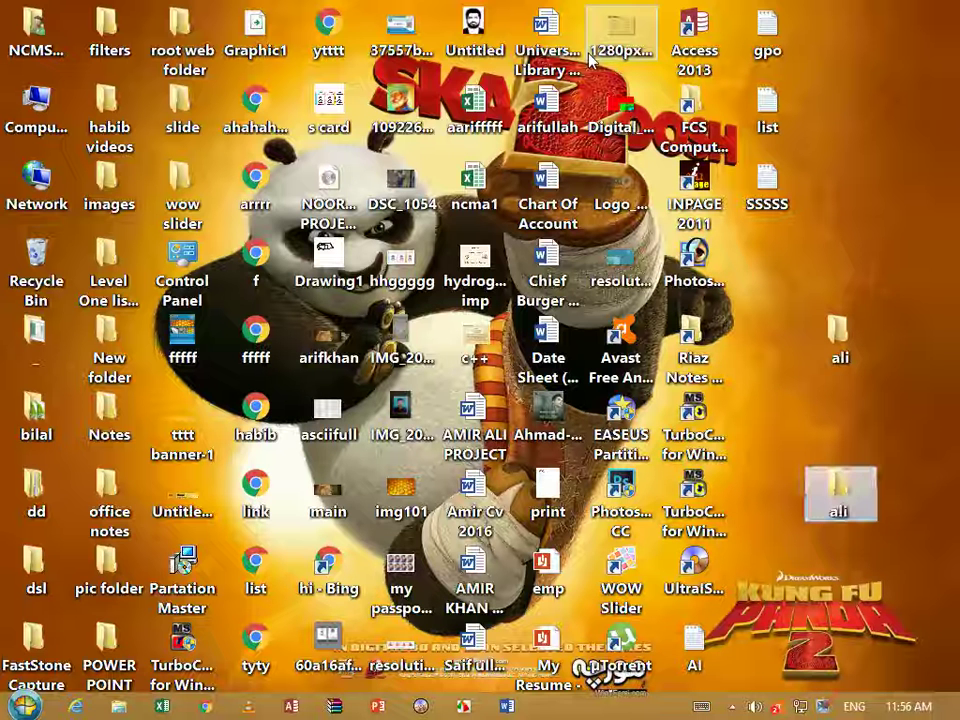
{"action": "left_click_drag", "start_coordinate": [888, 312], "coordinate": [805, 561]}
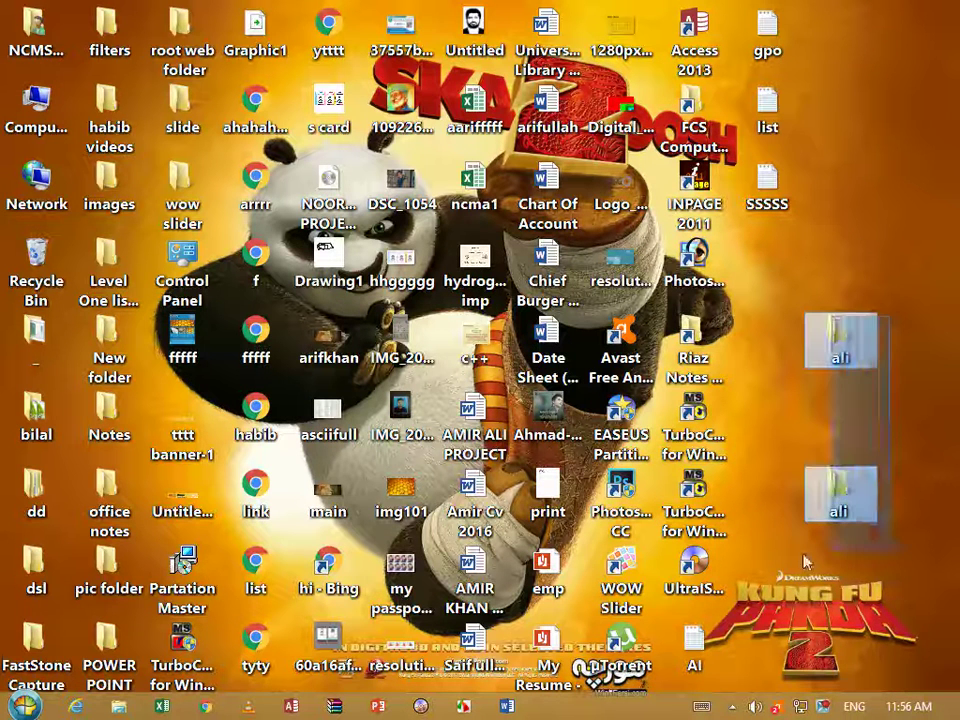
{"action": "key", "text": "Delete"}
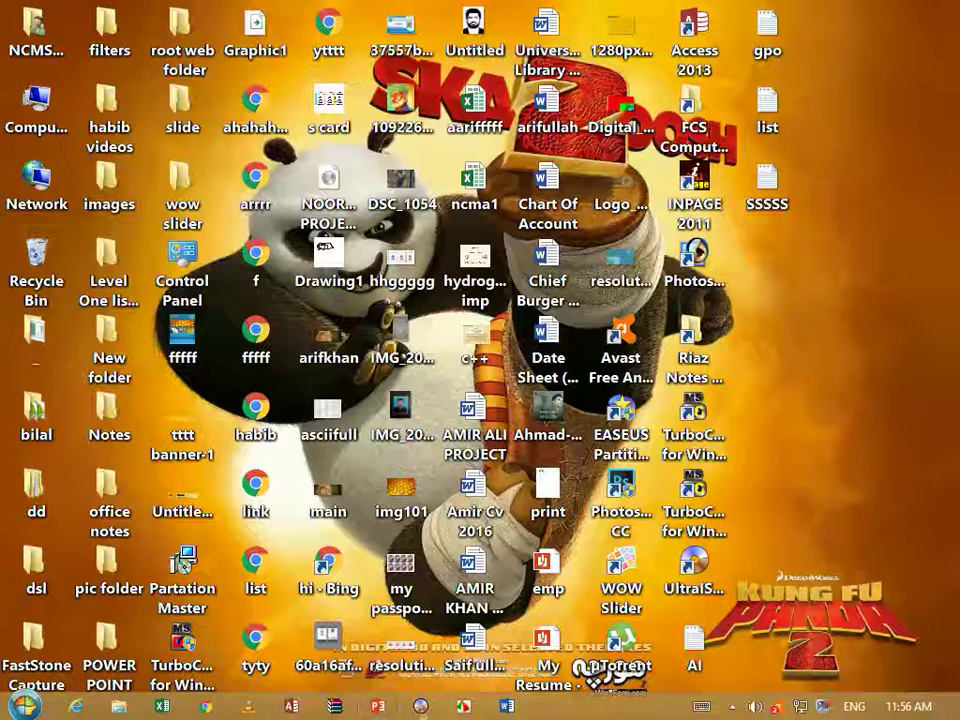
Create a new desktop folder and give it an invisible, blank-looking name
{"action": "right_click", "coordinate": [840, 328]}
{"action": "mouse_move", "coordinate": [774, 495]}
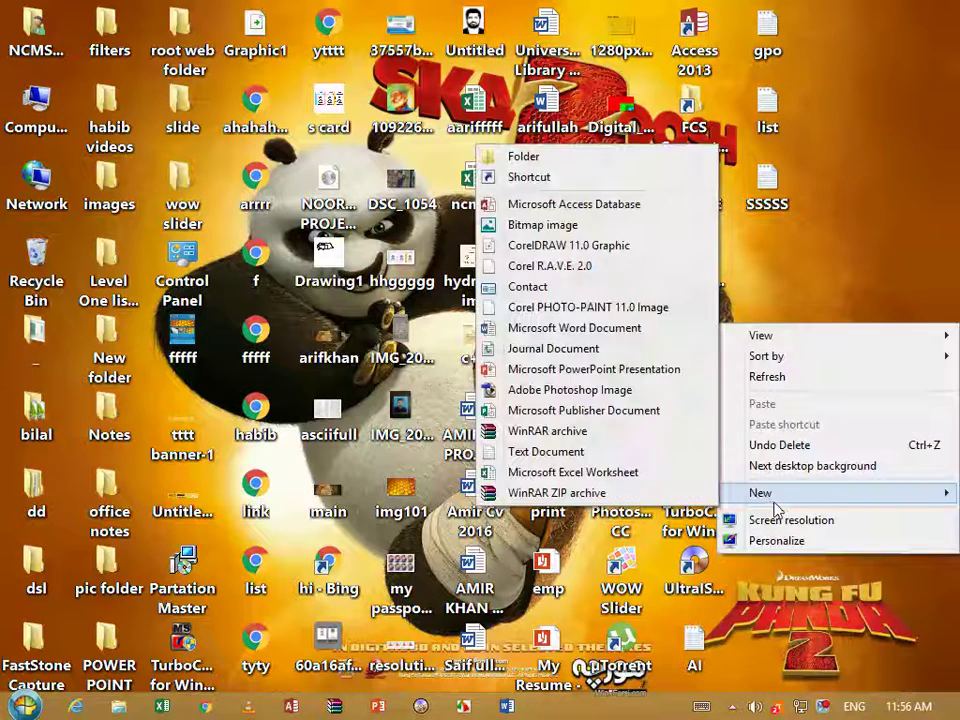
{"action": "left_click", "coordinate": [528, 157]}
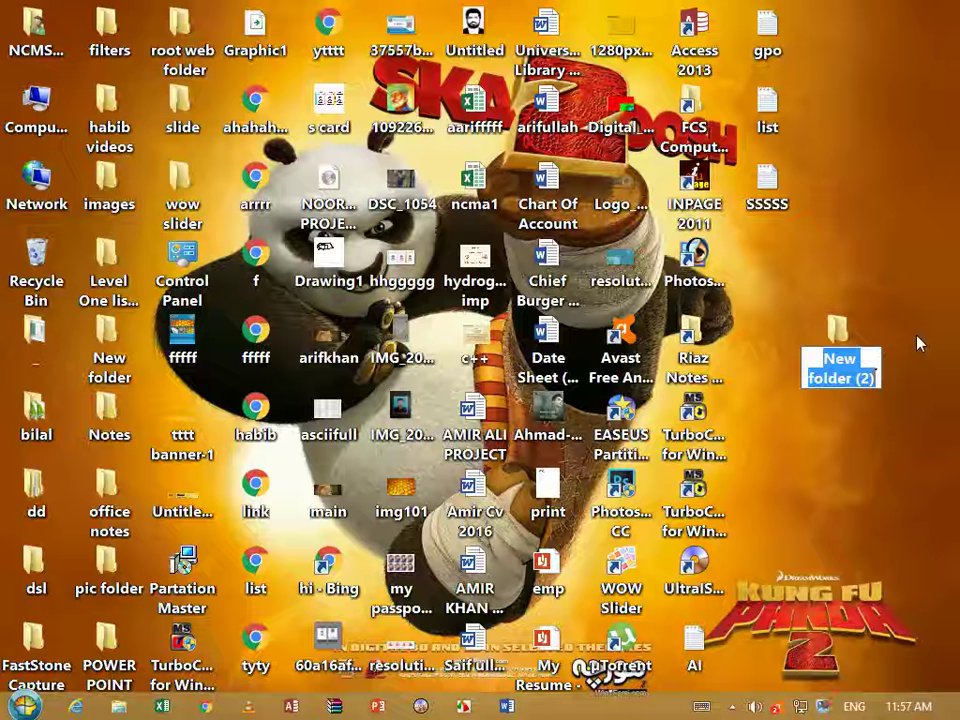
{"action": "key", "text": "BackSpace"}
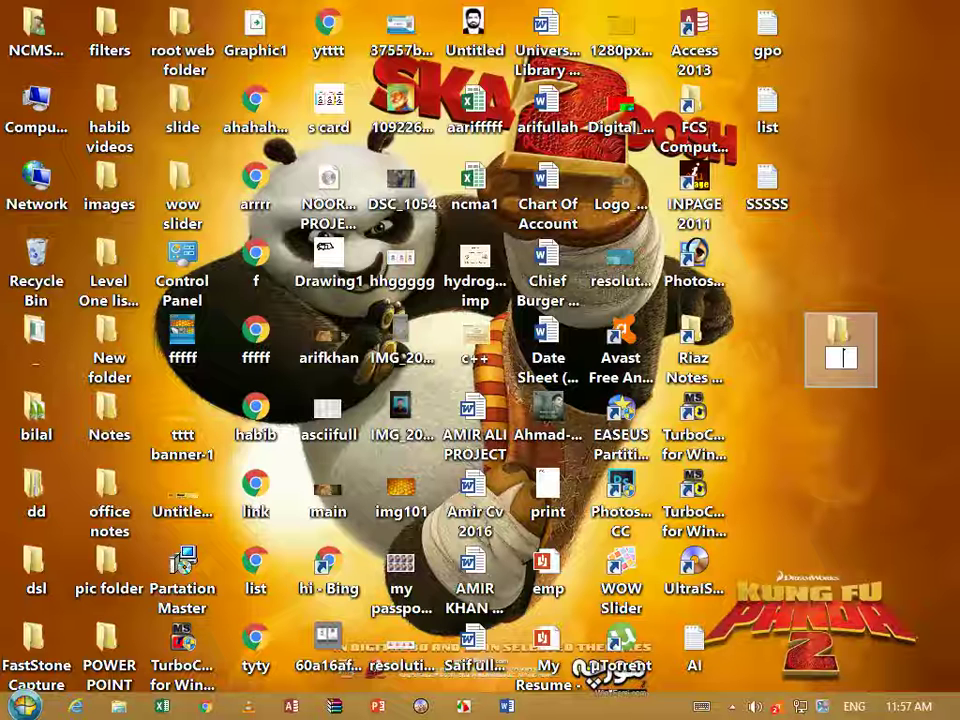
{"action": "key", "text": "Return"}
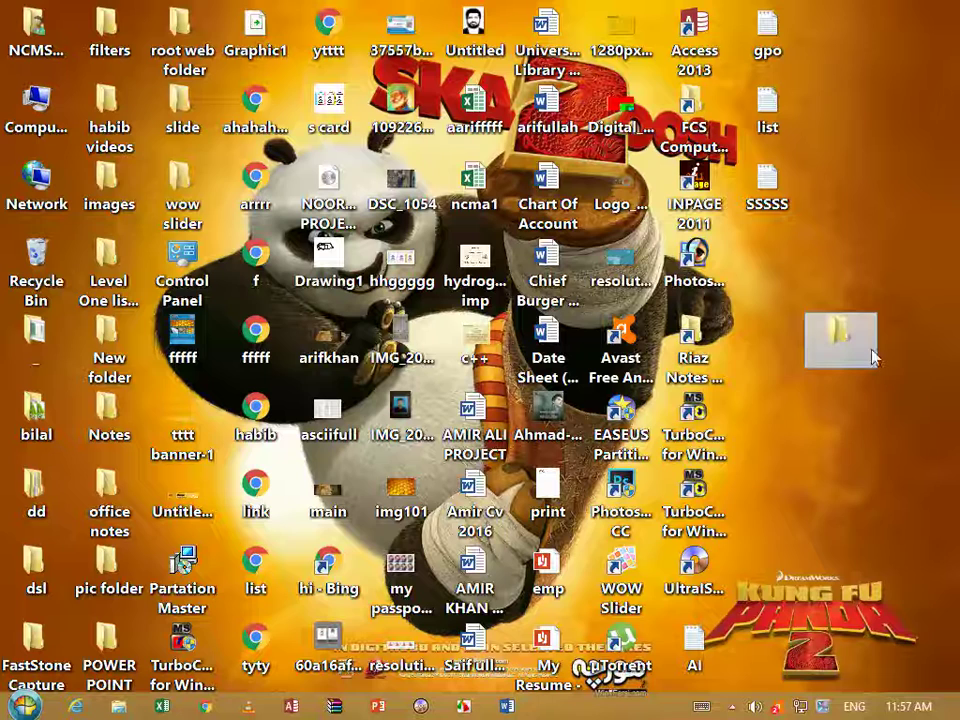
Open the nameless folder's Properties on its Customize settings
{"action": "right_click", "coordinate": [842, 338]}
{"action": "key", "text": "Escape"}
{"action": "right_click", "coordinate": [838, 332]}
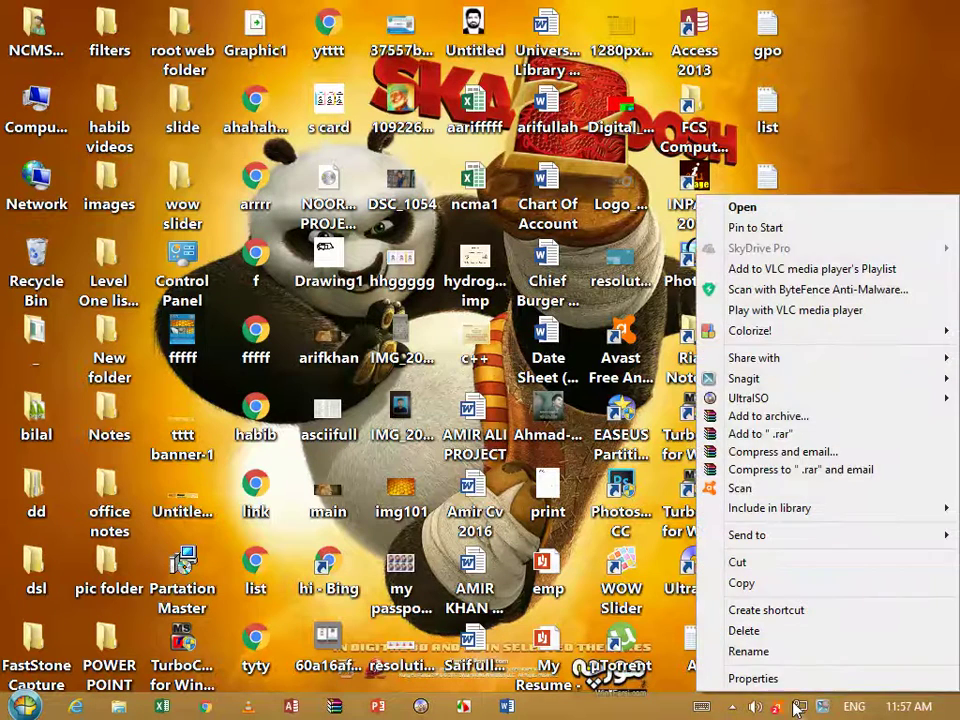
{"action": "left_click", "coordinate": [753, 678]}
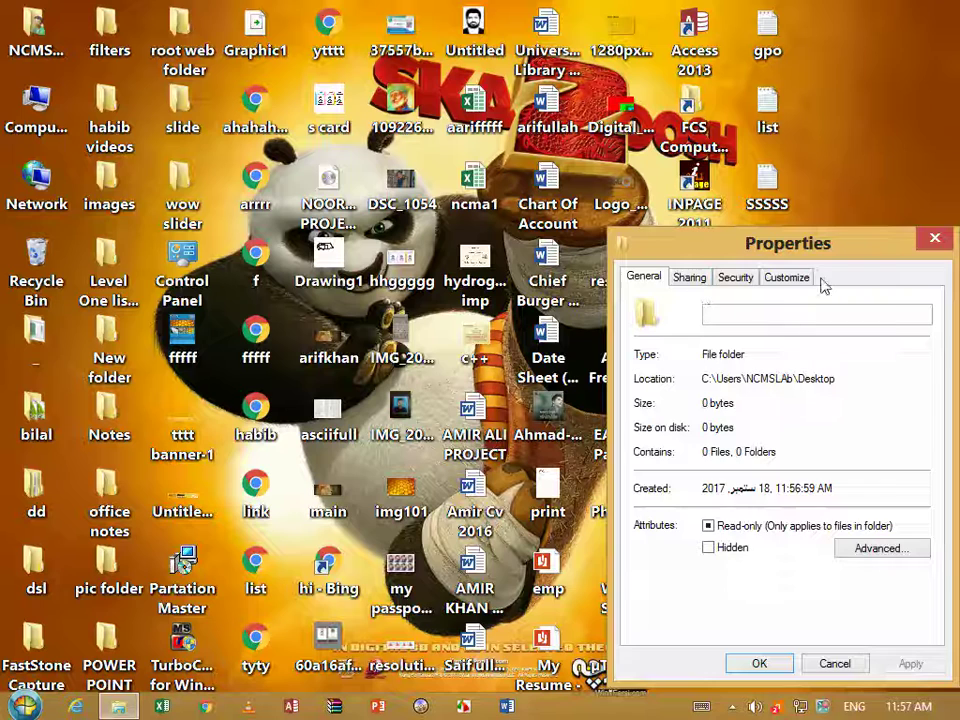
{"action": "left_click", "coordinate": [789, 278]}
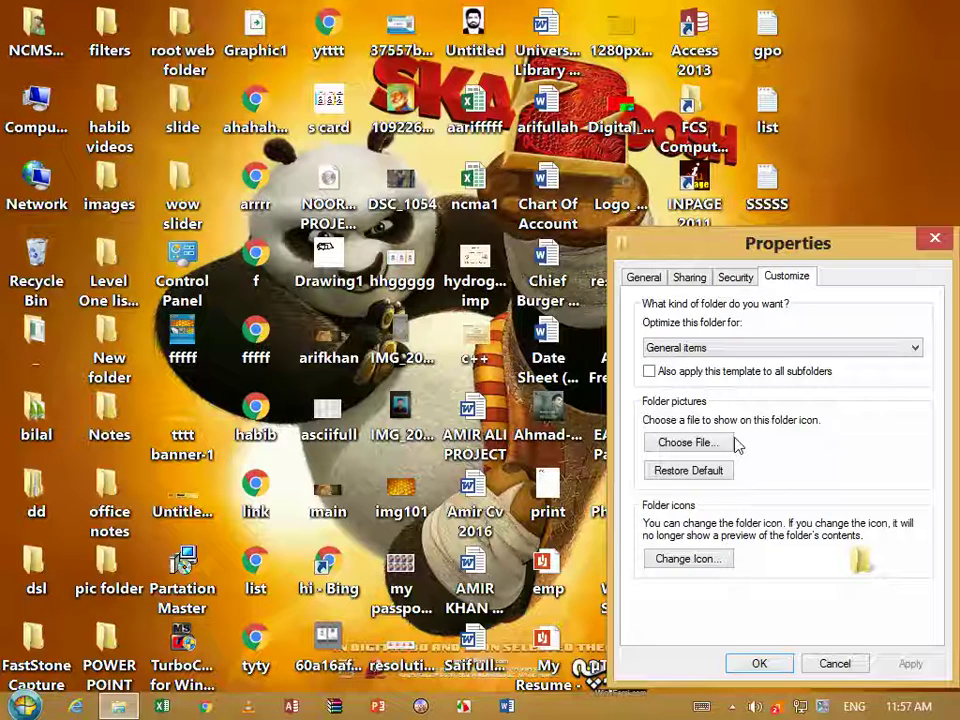
Choose a blank icon for the folder and confirm both Change Icon and Properties
{"action": "left_click", "coordinate": [690, 559]}
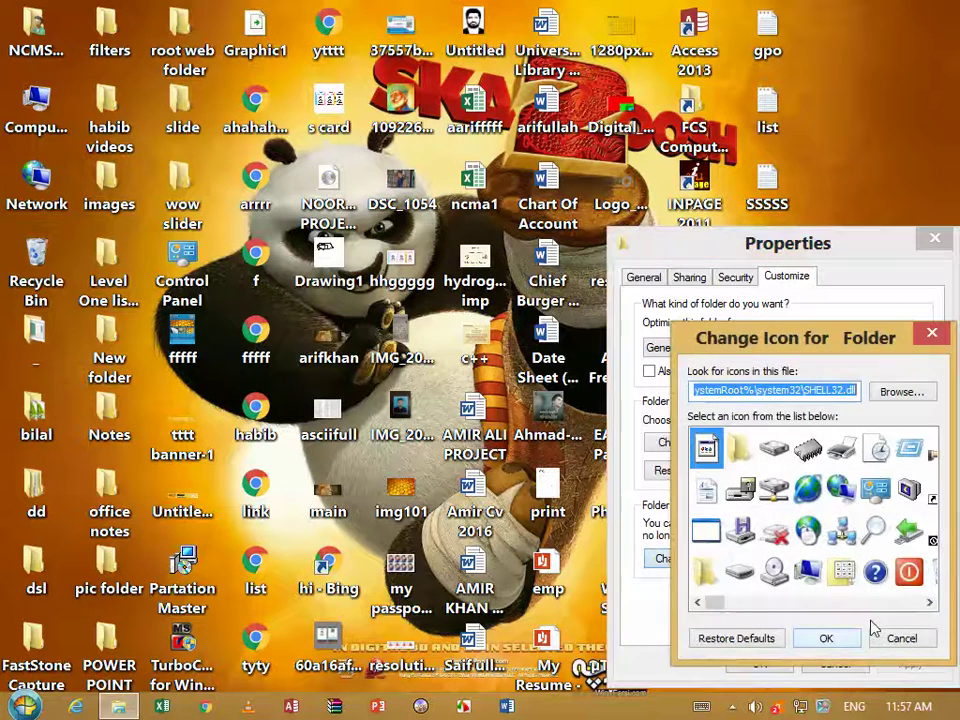
{"action": "left_click", "coordinate": [928, 603]}
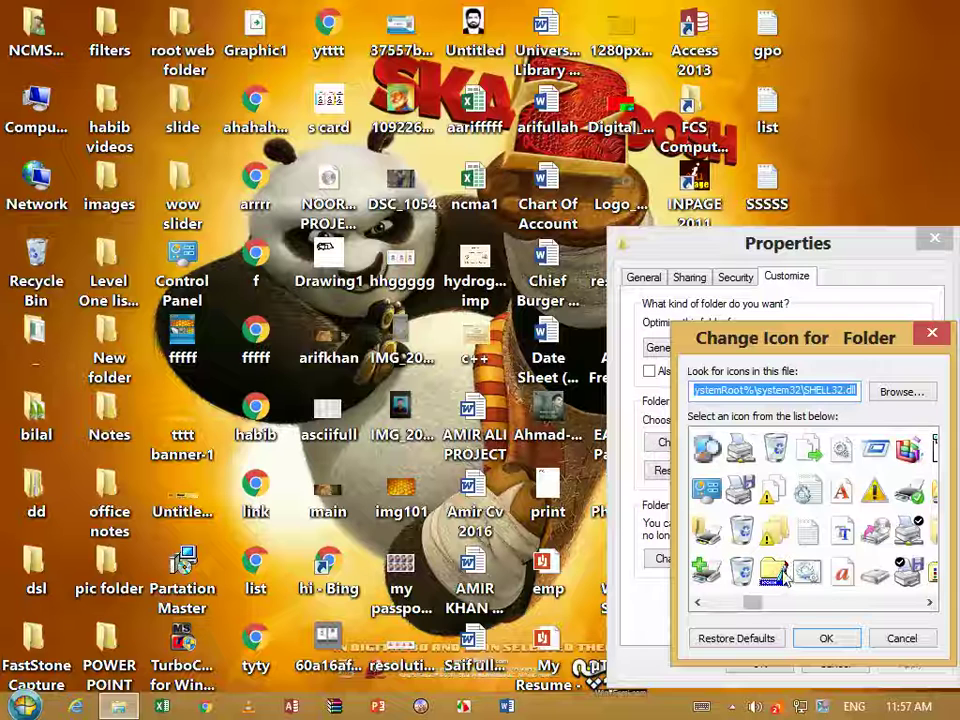
{"action": "left_click", "coordinate": [697, 603]}
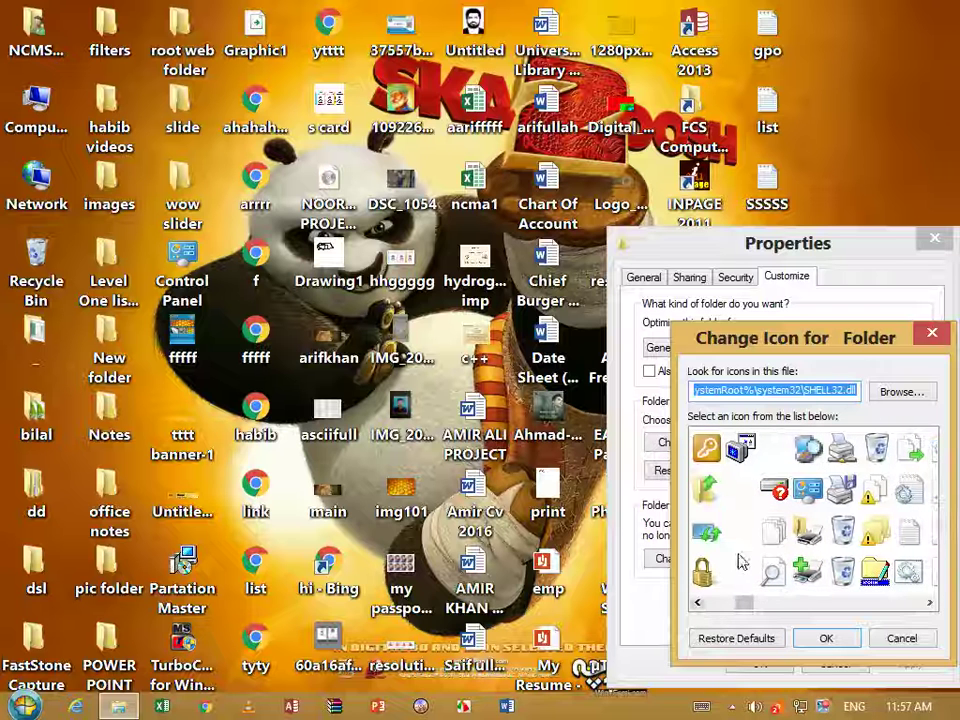
{"action": "left_click", "coordinate": [742, 531]}
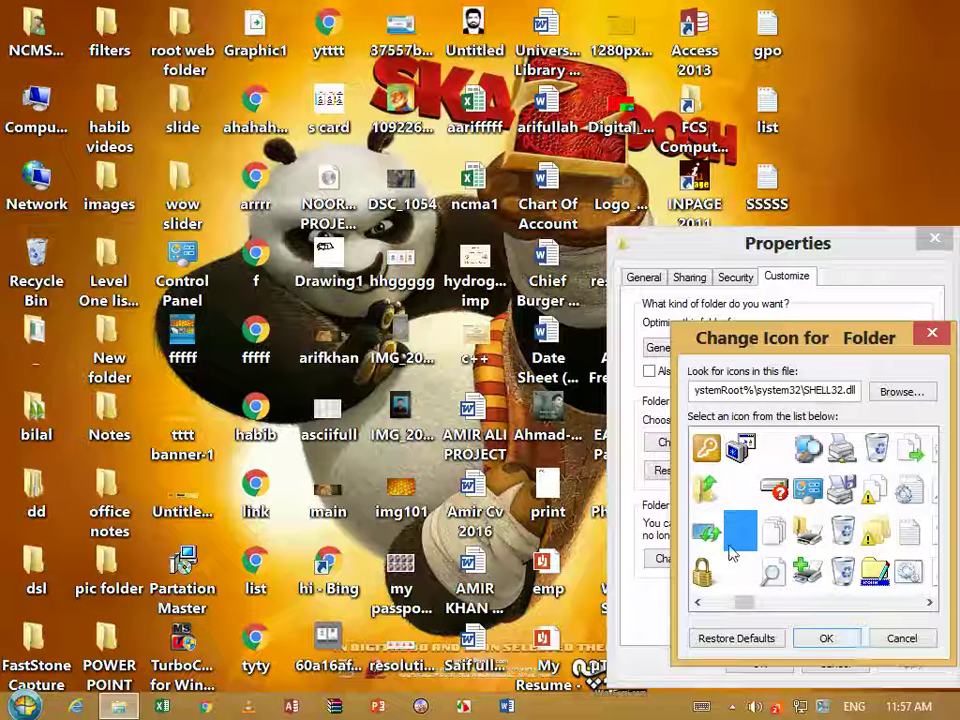
{"action": "left_click", "coordinate": [829, 639]}
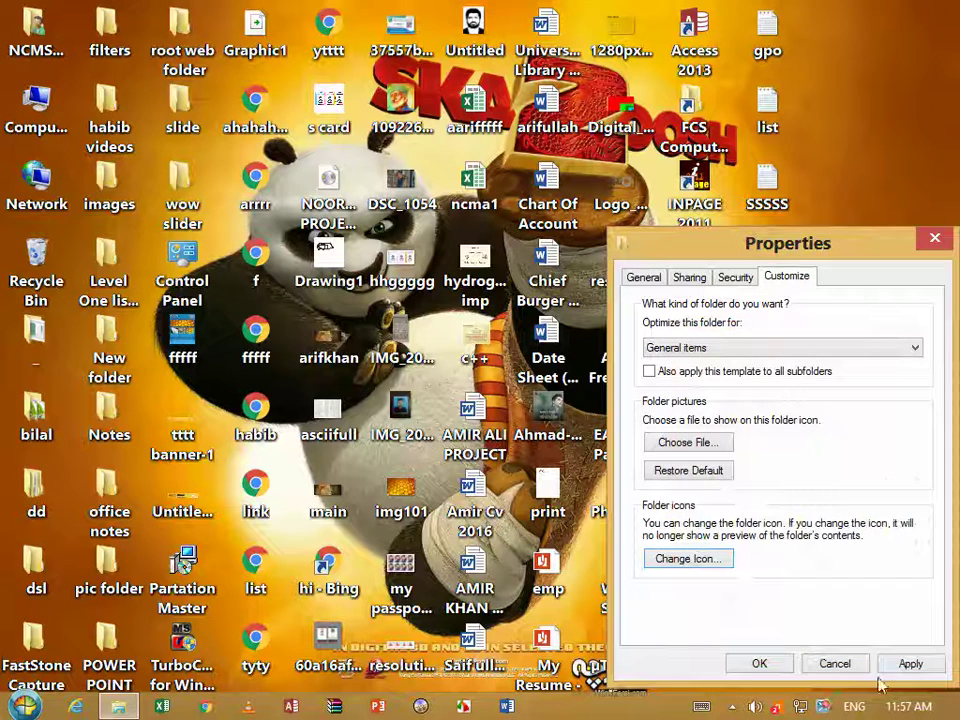
{"action": "left_click", "coordinate": [746, 670]}
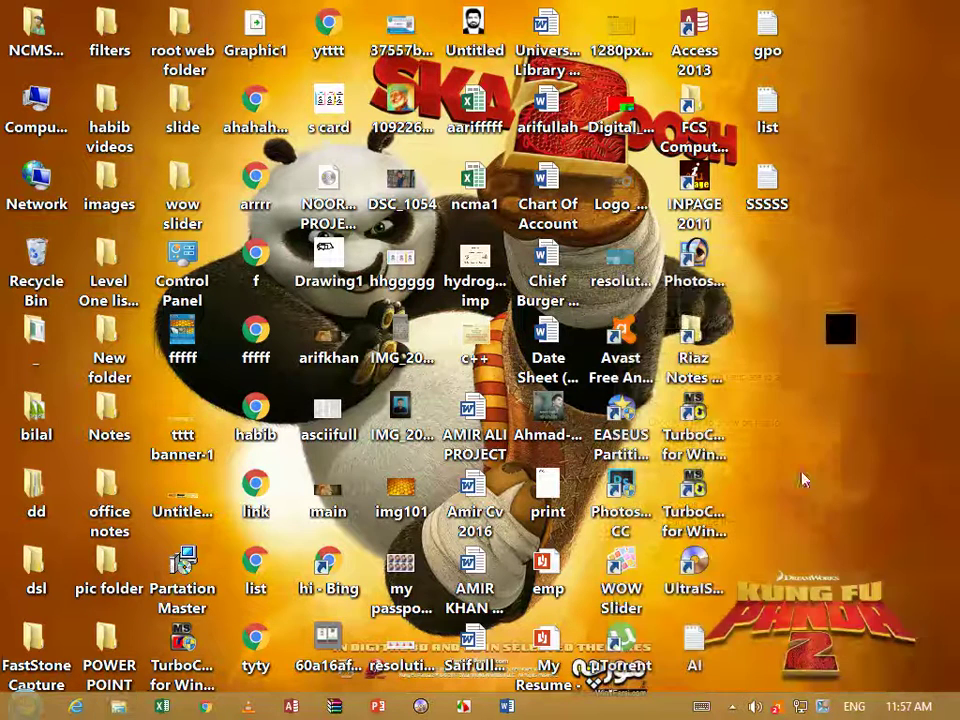
{"action": "right_click", "coordinate": [842, 340]}
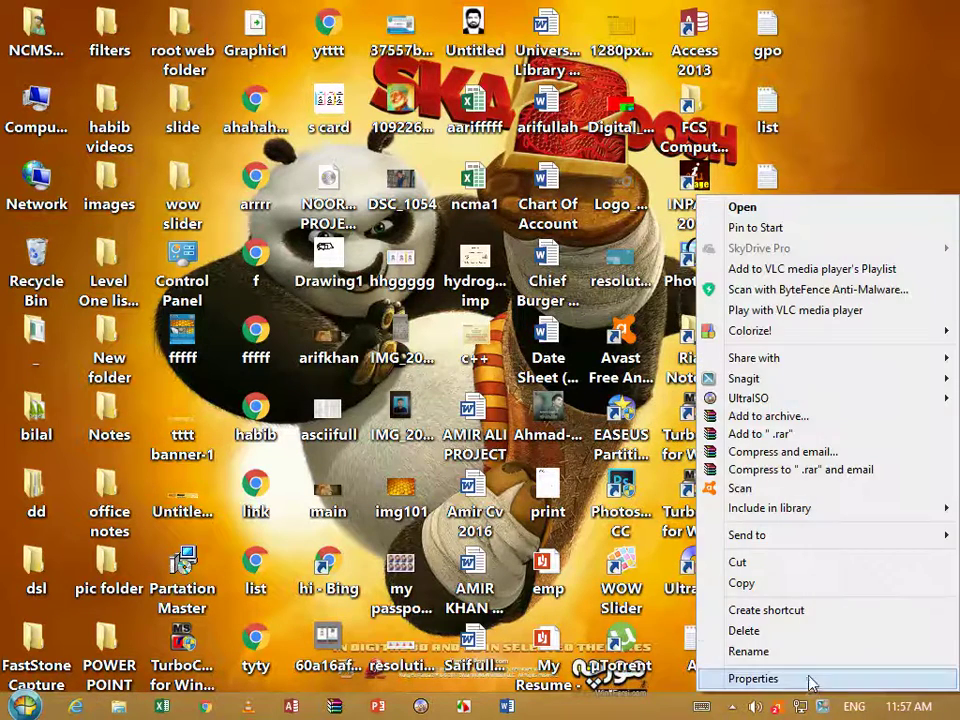
Assign a blank icon from further along the icon list to the folder and apply it
{"action": "left_click", "coordinate": [760, 679]}
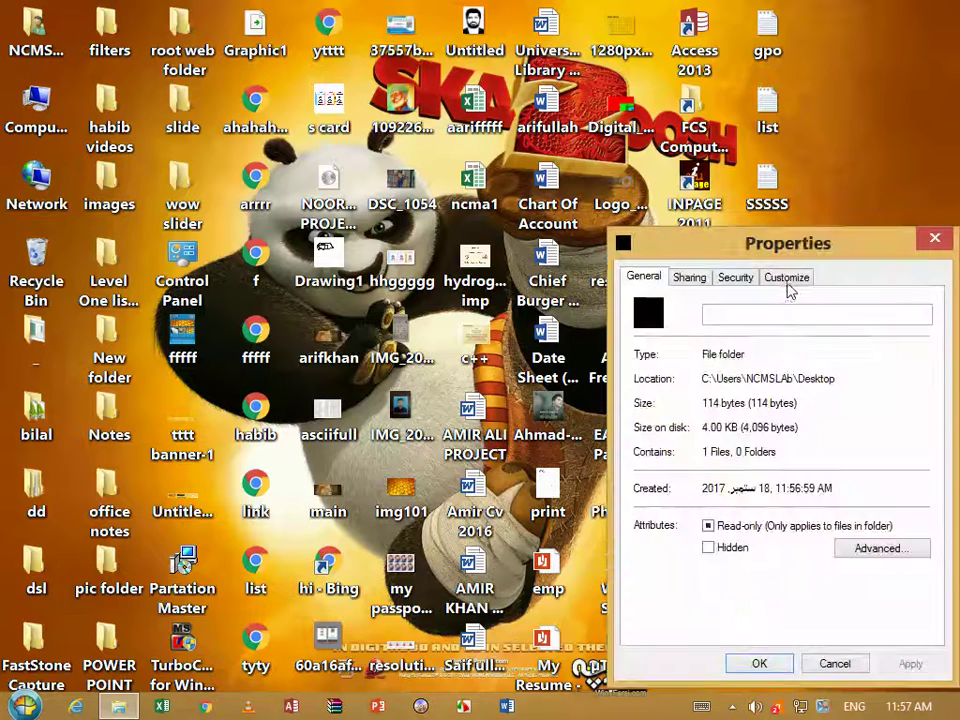
{"action": "left_click", "coordinate": [786, 279]}
{"action": "left_click", "coordinate": [684, 559]}
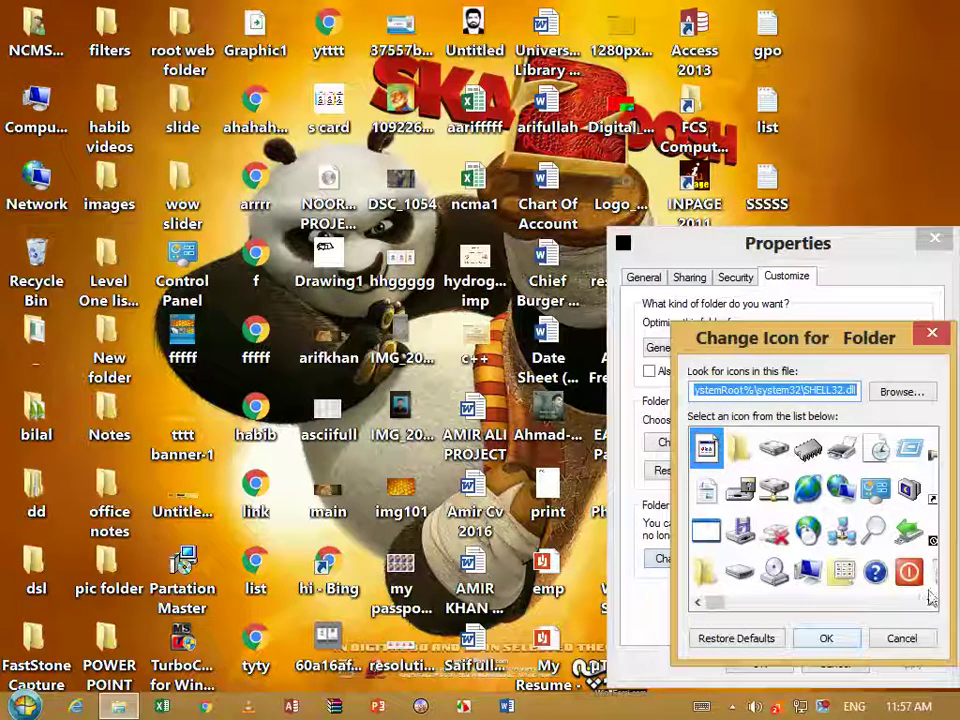
{"action": "left_click", "coordinate": [929, 602]}
{"action": "left_click", "coordinate": [929, 602]}
{"action": "left_click", "coordinate": [929, 602]}
{"action": "left_click", "coordinate": [929, 602]}
{"action": "left_click", "coordinate": [874, 572]}
{"action": "left_click", "coordinate": [831, 638]}
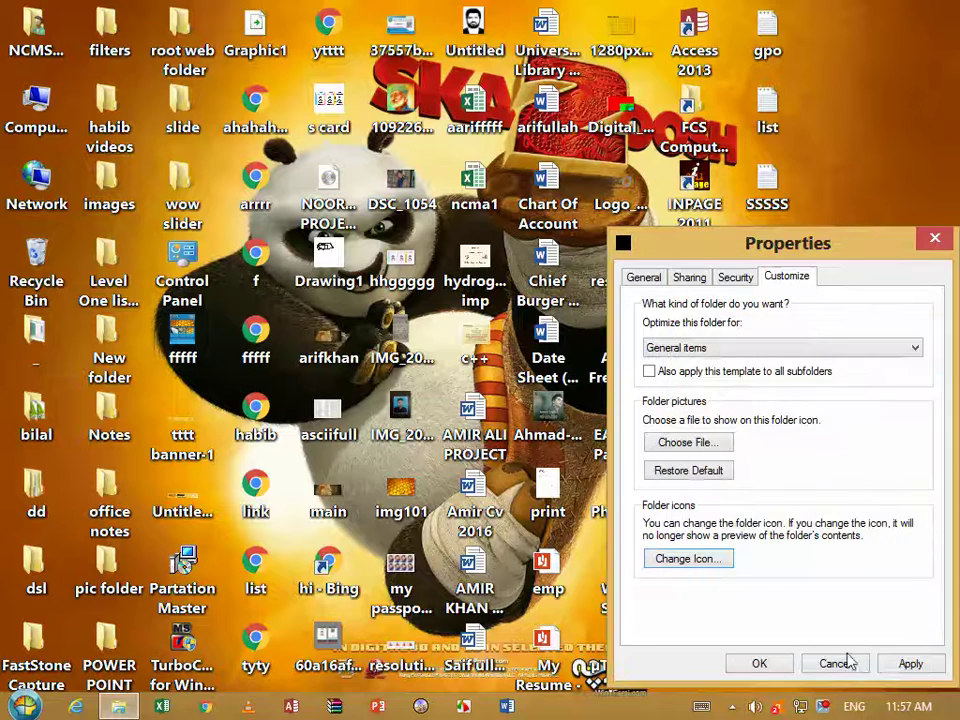
{"action": "left_click", "coordinate": [908, 668]}
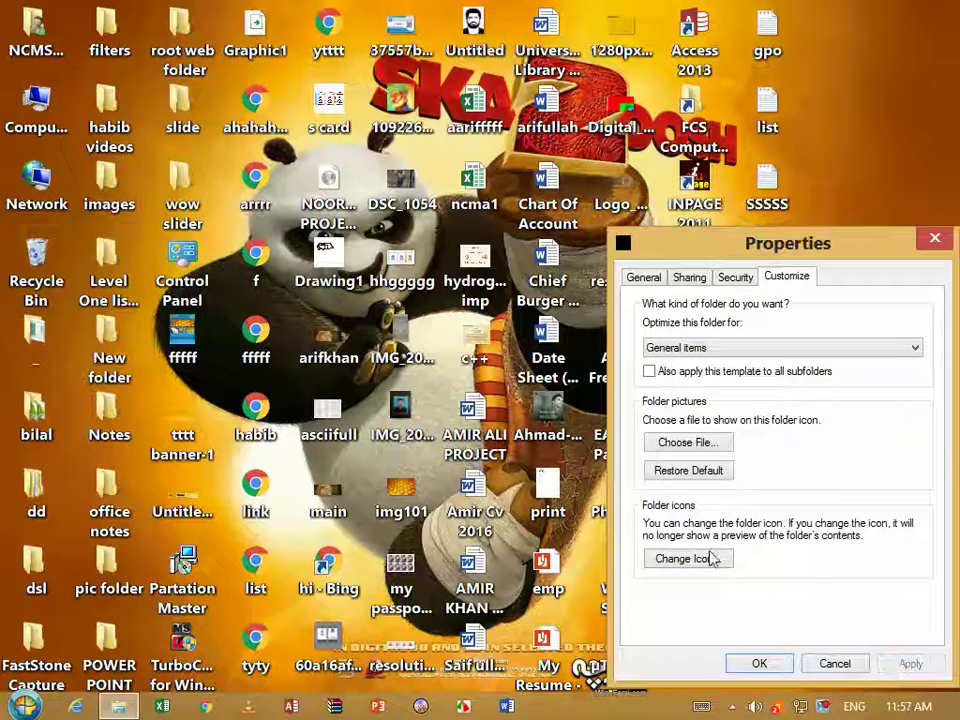
{"action": "left_click", "coordinate": [759, 664]}
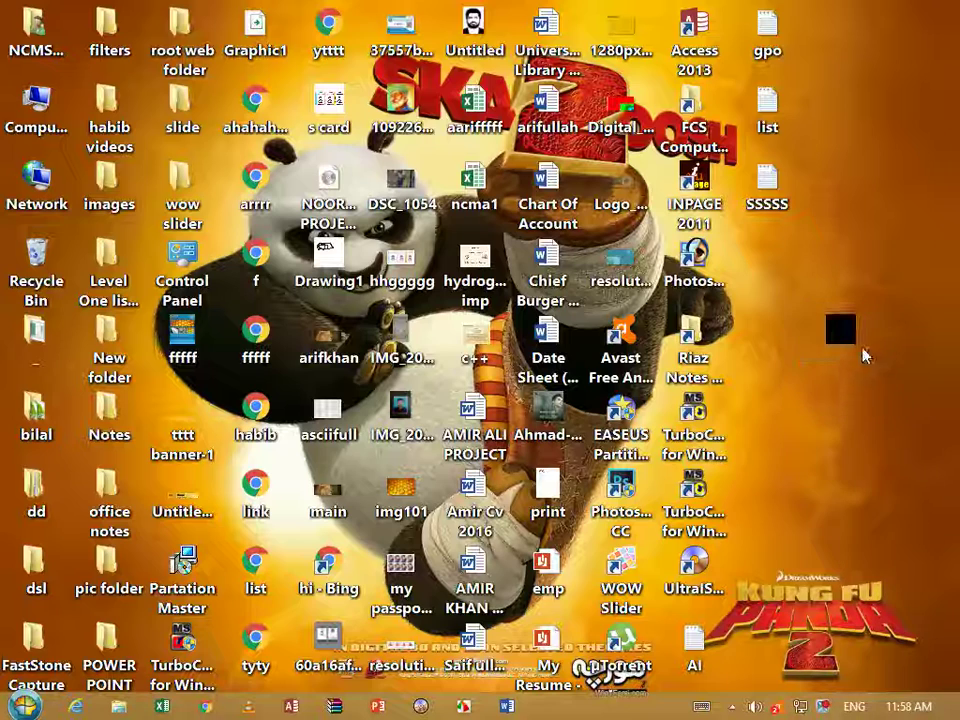
Verify the nameless black-square folder is empty, reposition it, then delete it from the desktop
{"action": "double_click", "coordinate": [850, 336]}
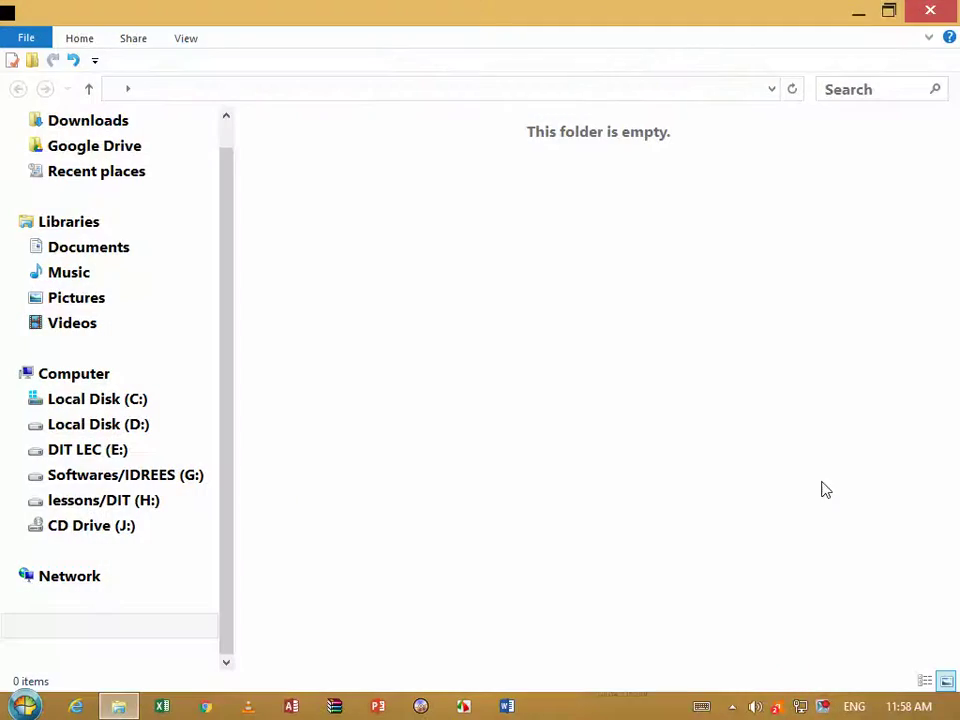
{"action": "key", "text": "alt+F4"}
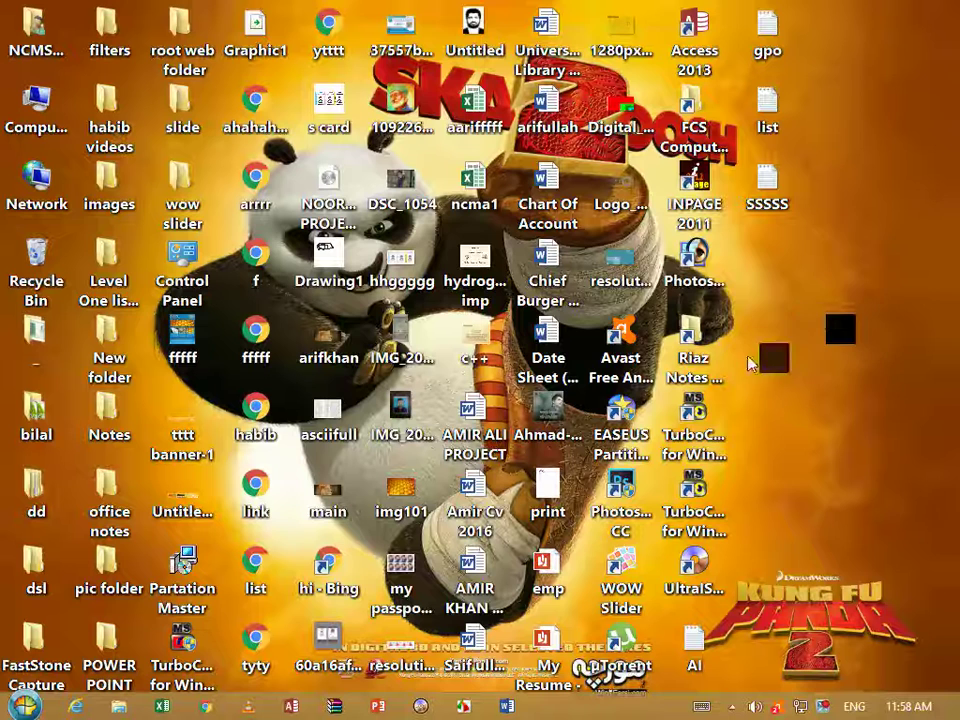
{"action": "left_click_drag", "start_coordinate": [823, 280], "coordinate": [775, 243]}
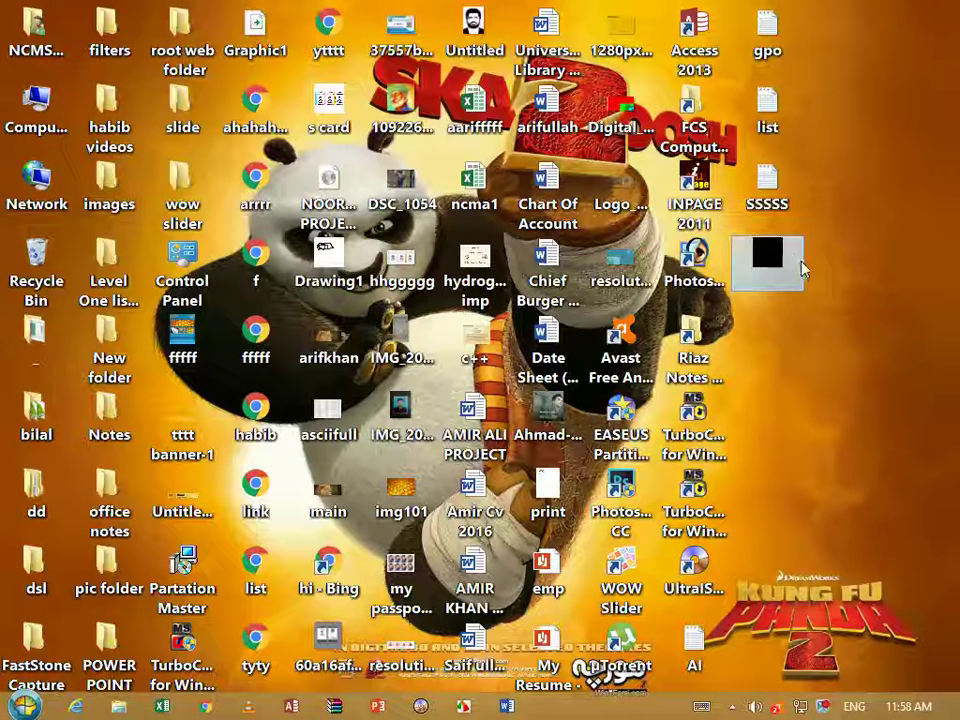
{"action": "left_click", "coordinate": [874, 261]}
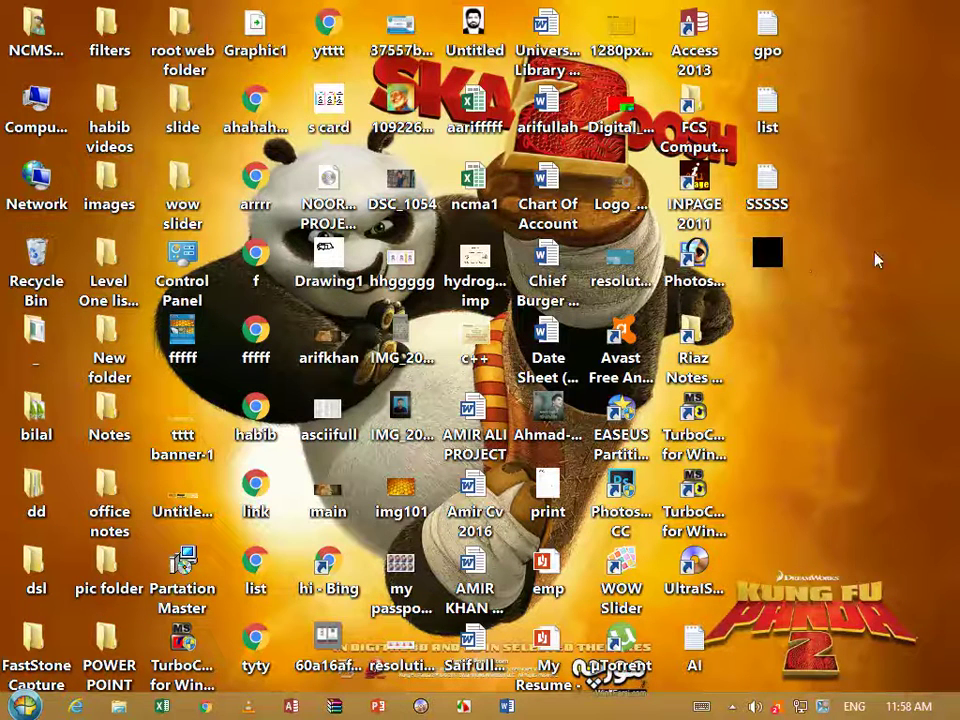
{"action": "left_click", "coordinate": [797, 262]}
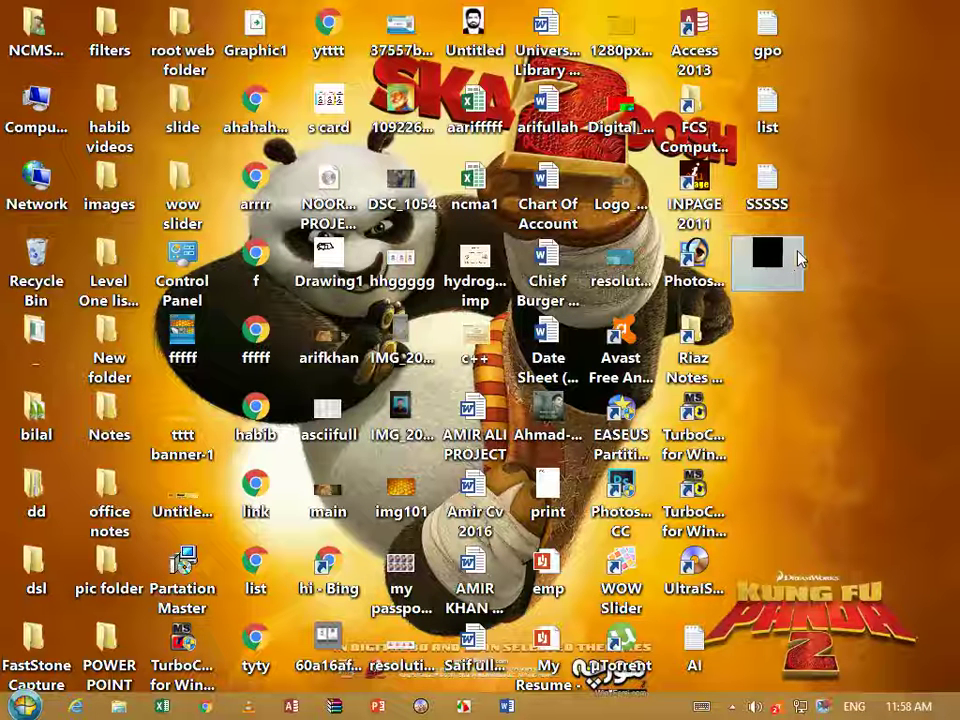
{"action": "key", "text": "Delete"}
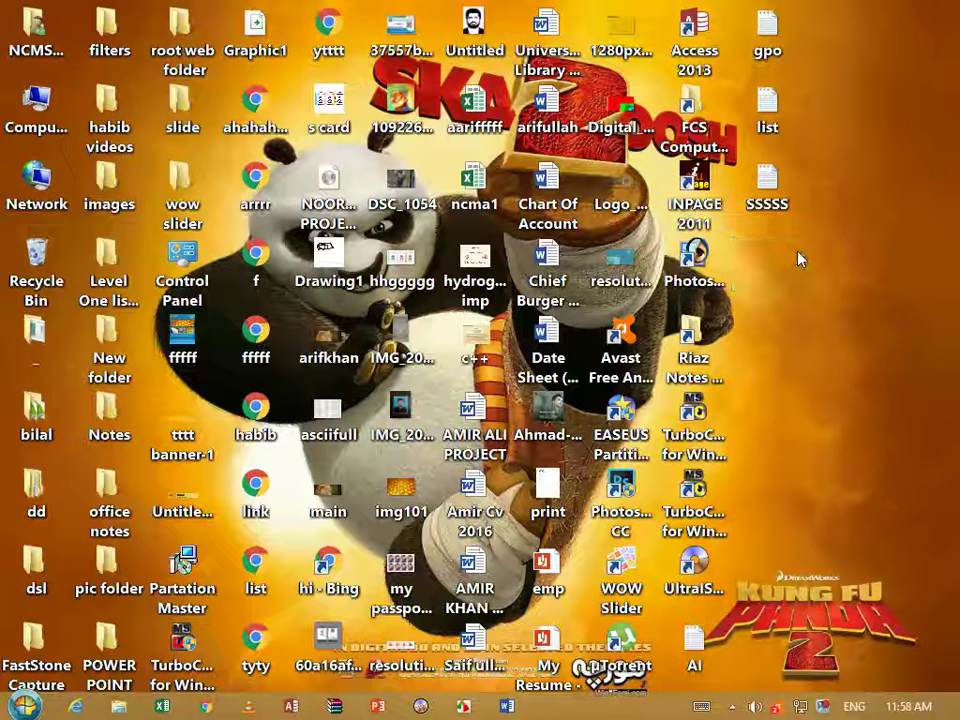
Add a new folder, New folder (2), to the desktop from its context menu
{"action": "right_click", "coordinate": [814, 280]}
{"action": "mouse_move", "coordinate": [843, 458]}
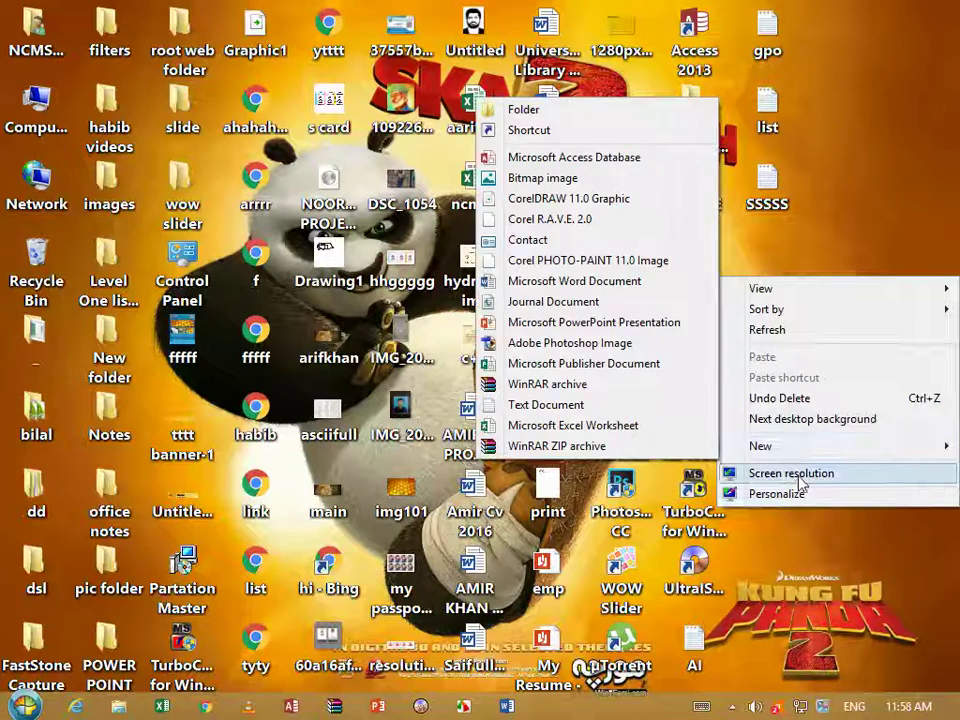
{"action": "left_click", "coordinate": [540, 109]}
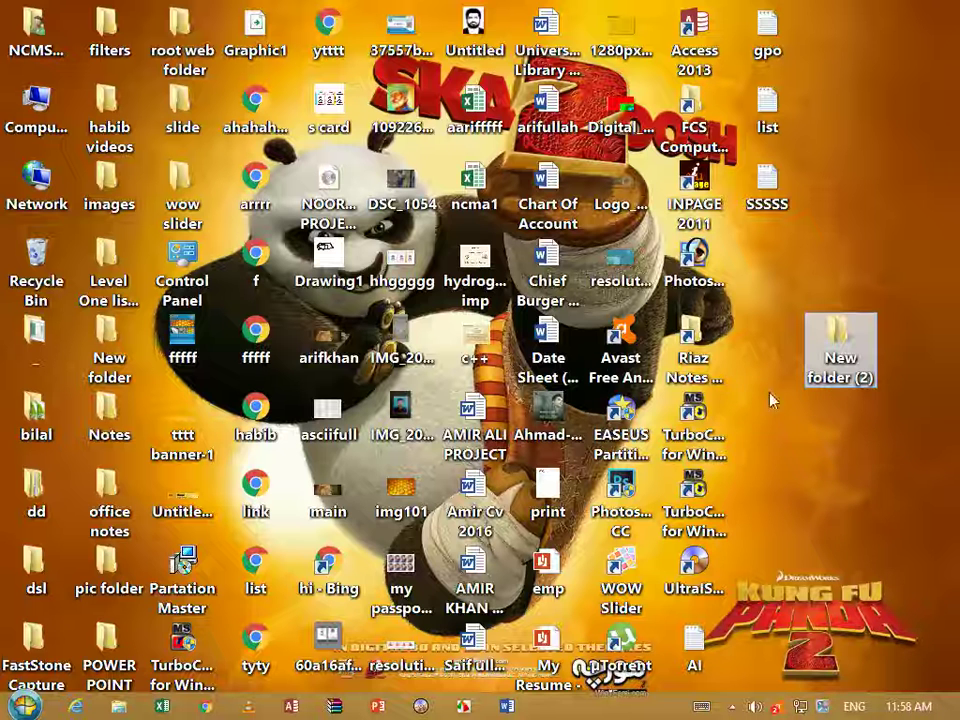
Drag the deleted 2017-09-15_11-07-40 video from the Recycle Bin into New folder (2) and verify it arrived
{"action": "left_click", "coordinate": [20, 270]}
{"action": "double_click", "coordinate": [20, 270]}
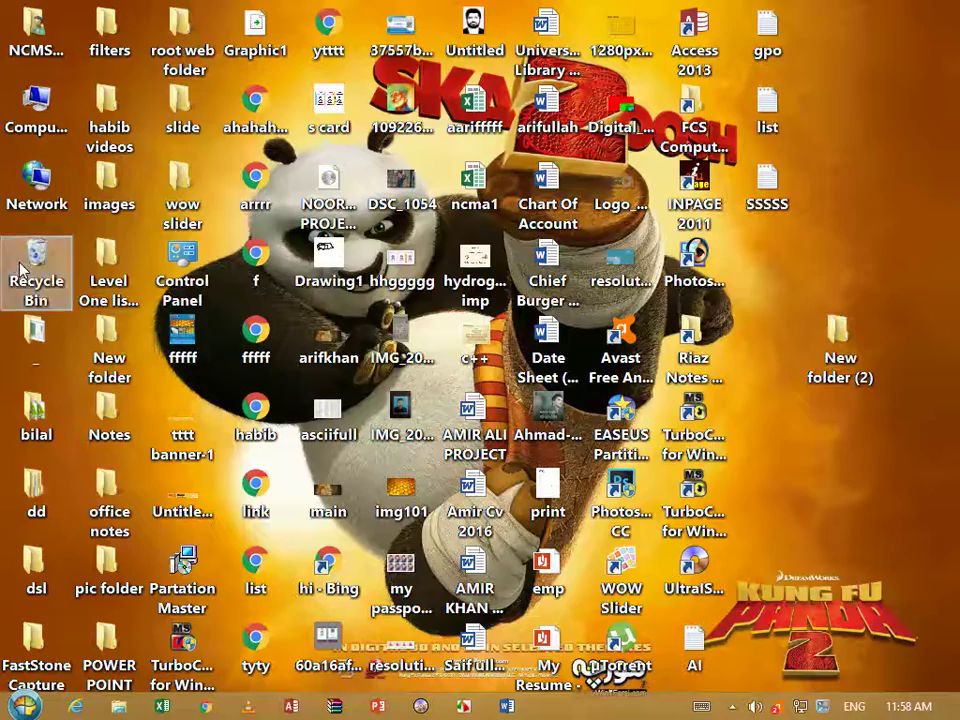
{"action": "double_click", "coordinate": [672, 25]}
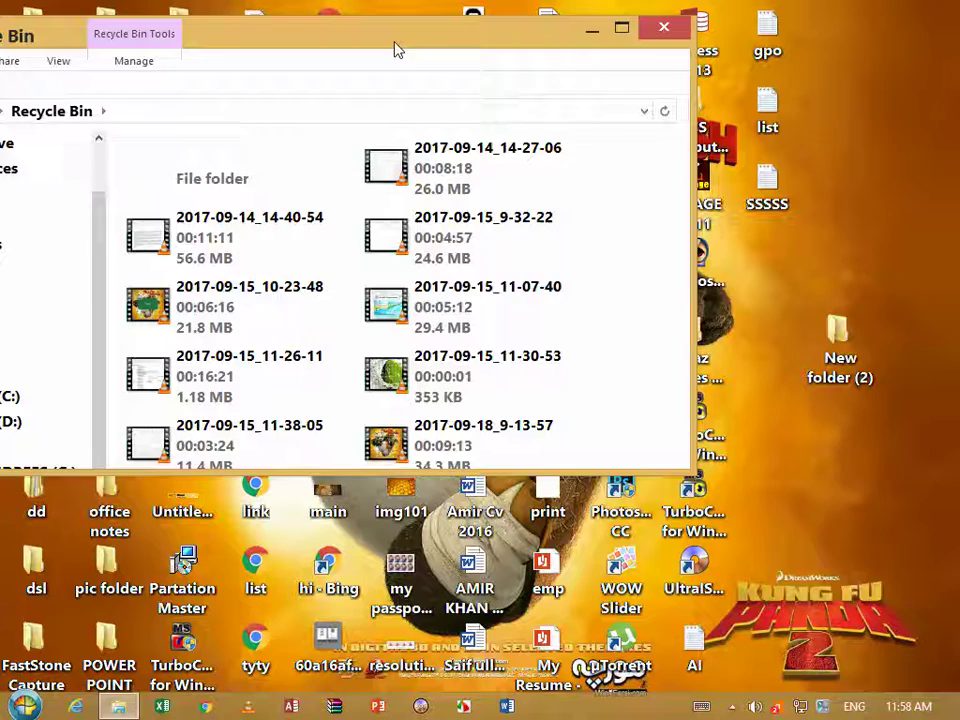
{"action": "left_click_drag", "start_coordinate": [470, 300], "coordinate": [890, 398]}
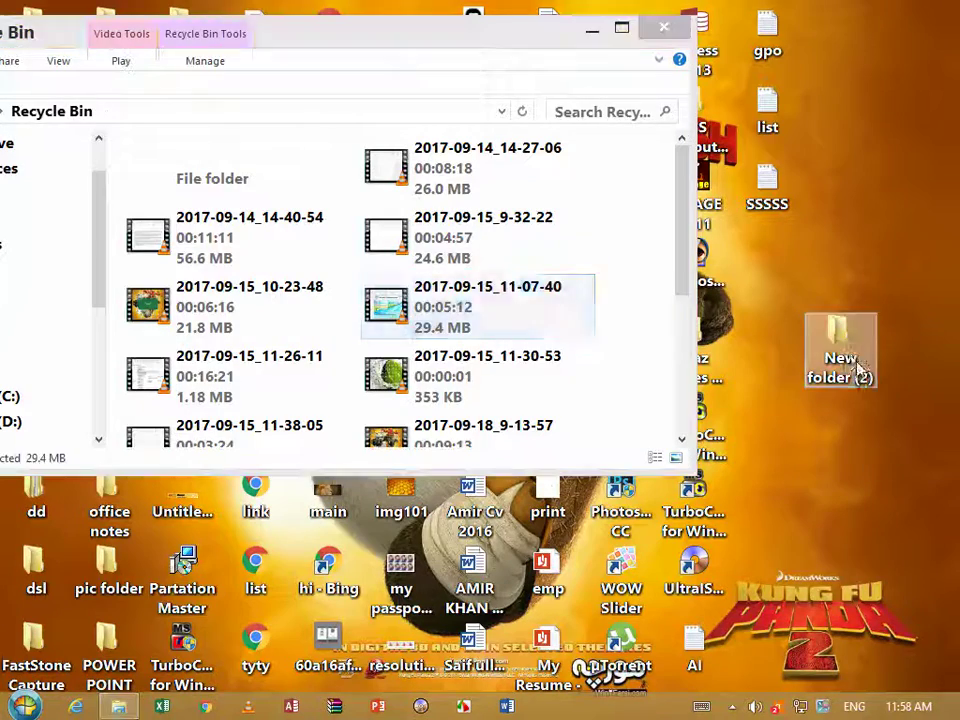
{"action": "left_click", "coordinate": [664, 27]}
{"action": "double_click", "coordinate": [840, 340]}
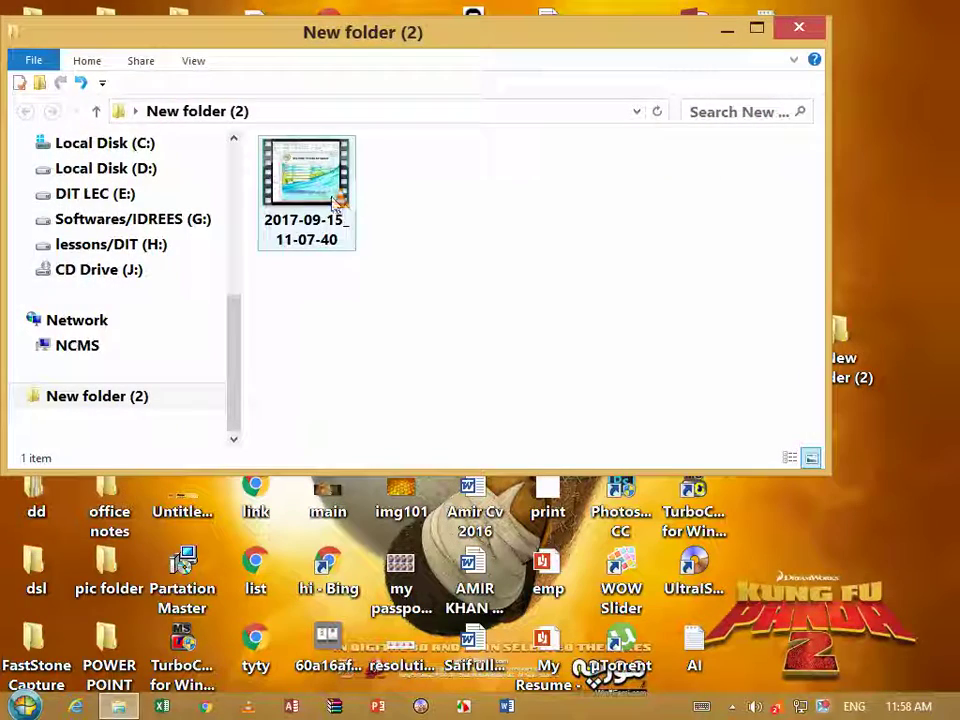
{"action": "left_click", "coordinate": [805, 28]}
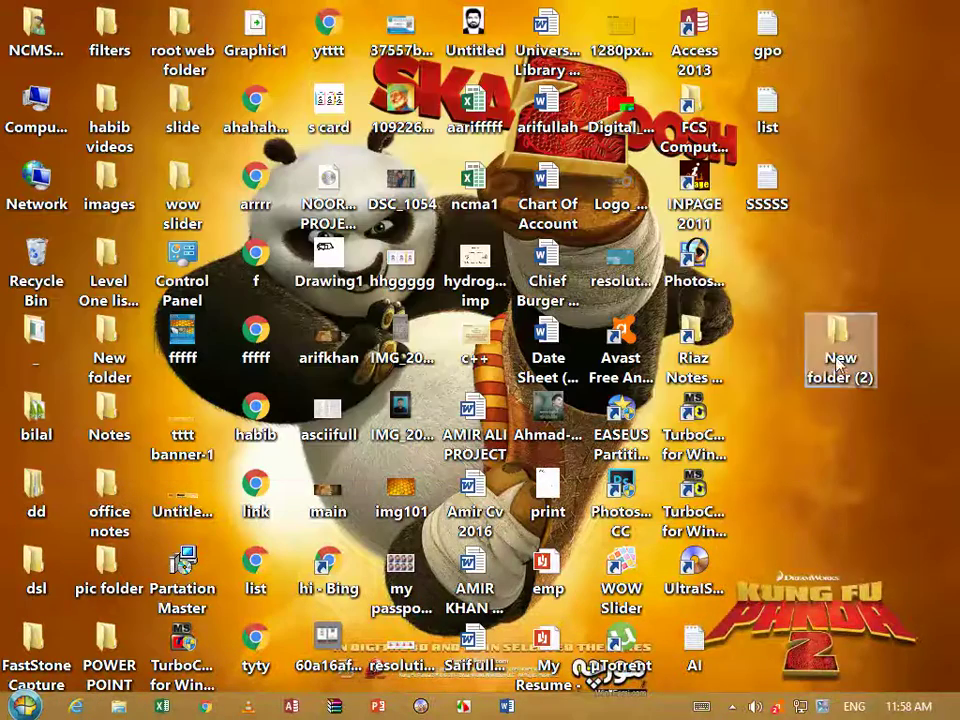
Launch WinRAR from the Start screen, then show New folder (2)'s context menu on the desktop
{"action": "right_click", "coordinate": [838, 350]}
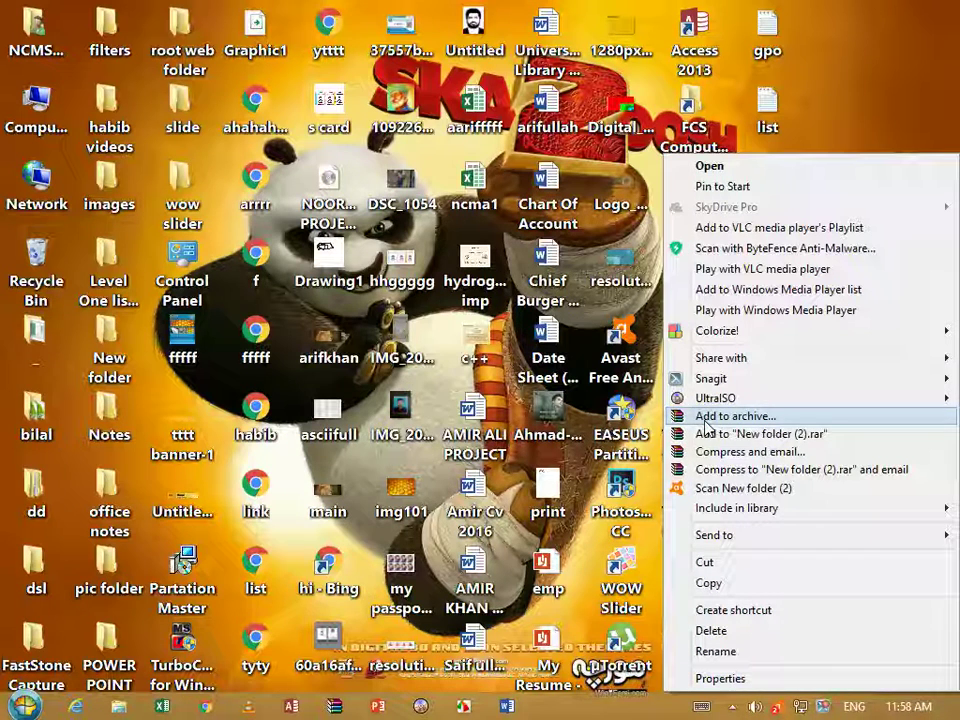
{"action": "left_click", "coordinate": [8, 712]}
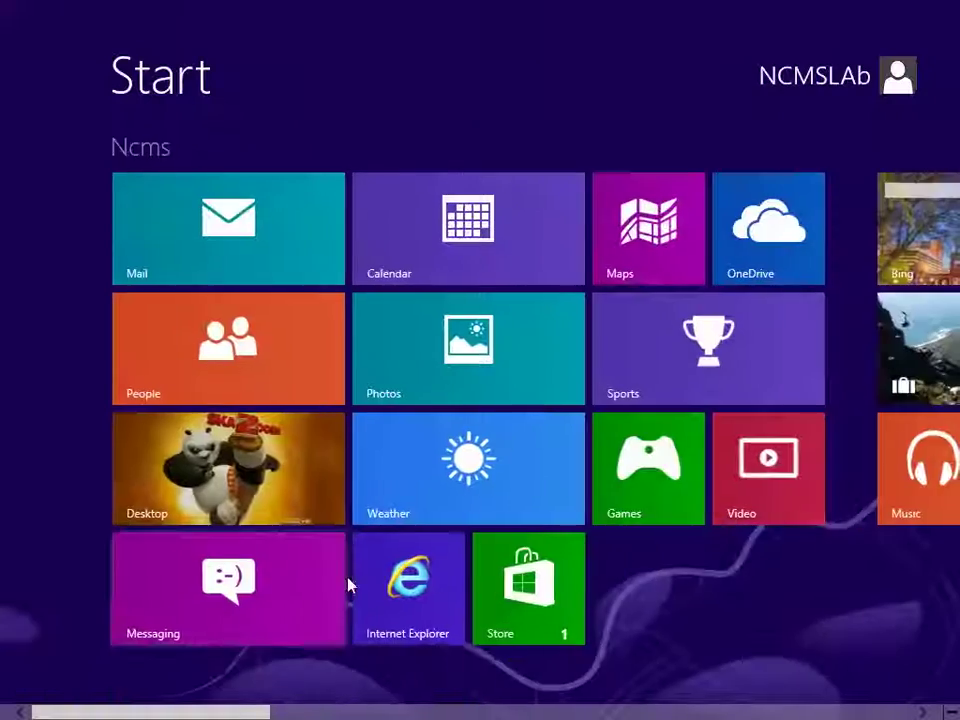
{"action": "scroll", "coordinate": [350, 584], "scroll_direction": "down", "scroll_amount": 5}
{"action": "type", "text": "w"}
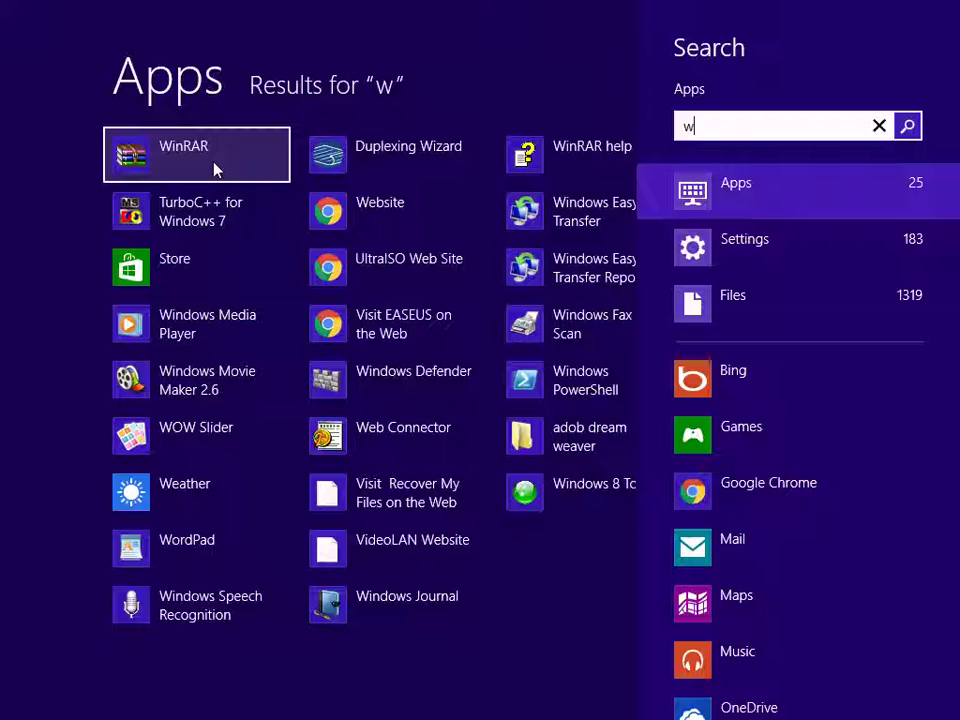
{"action": "left_click", "coordinate": [213, 168]}
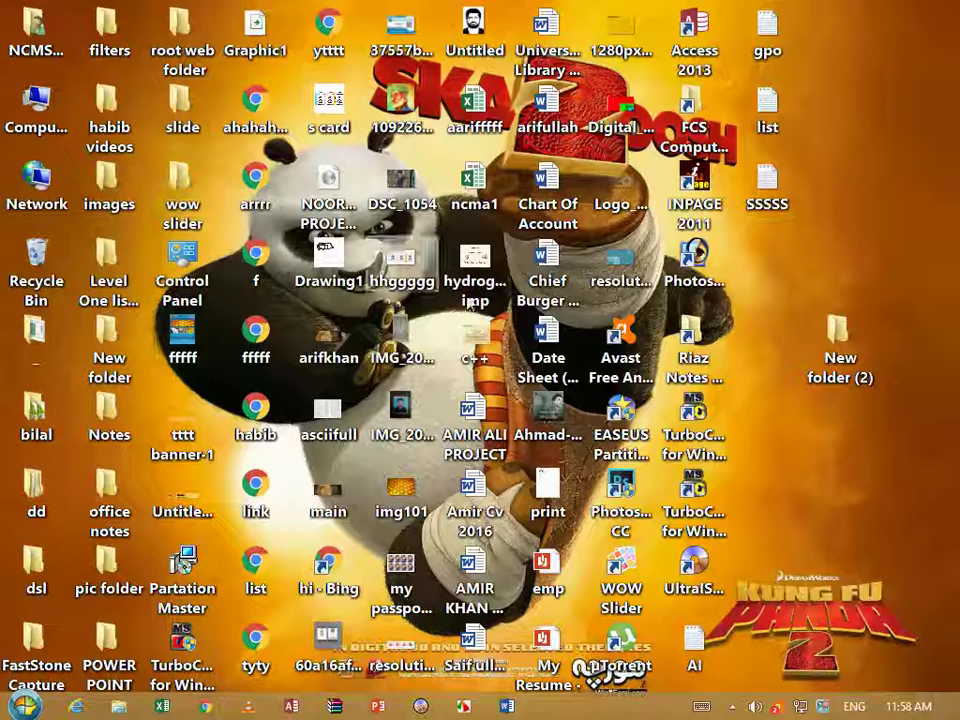
{"action": "right_click", "coordinate": [836, 368]}
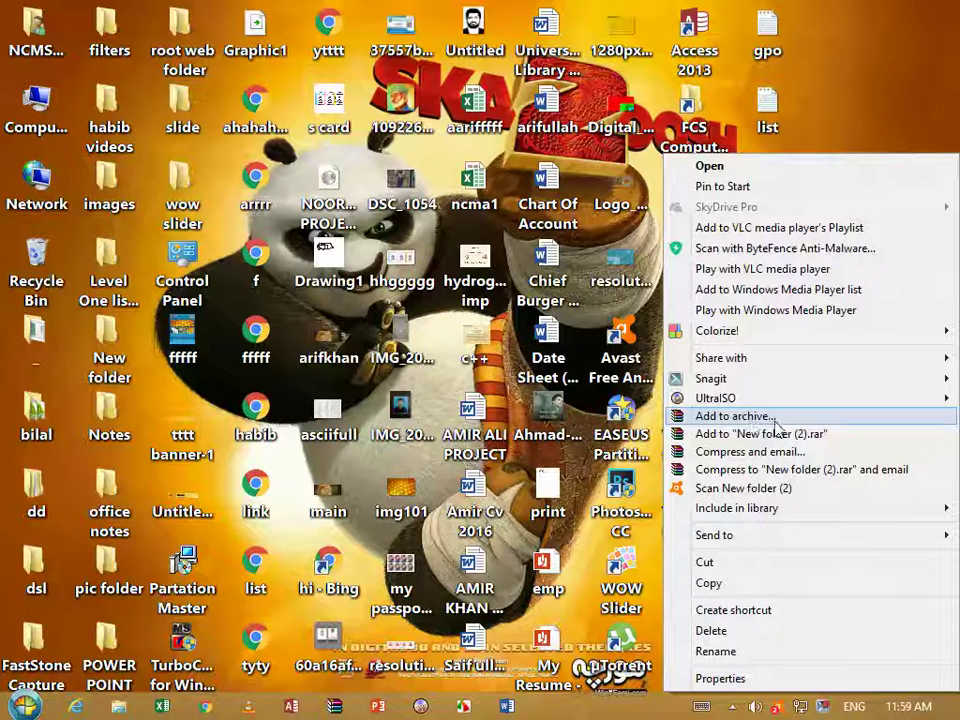
Start adding New folder (2) to New folder (2).rar and open the Advanced tab's password settings
{"action": "left_click", "coordinate": [775, 419]}
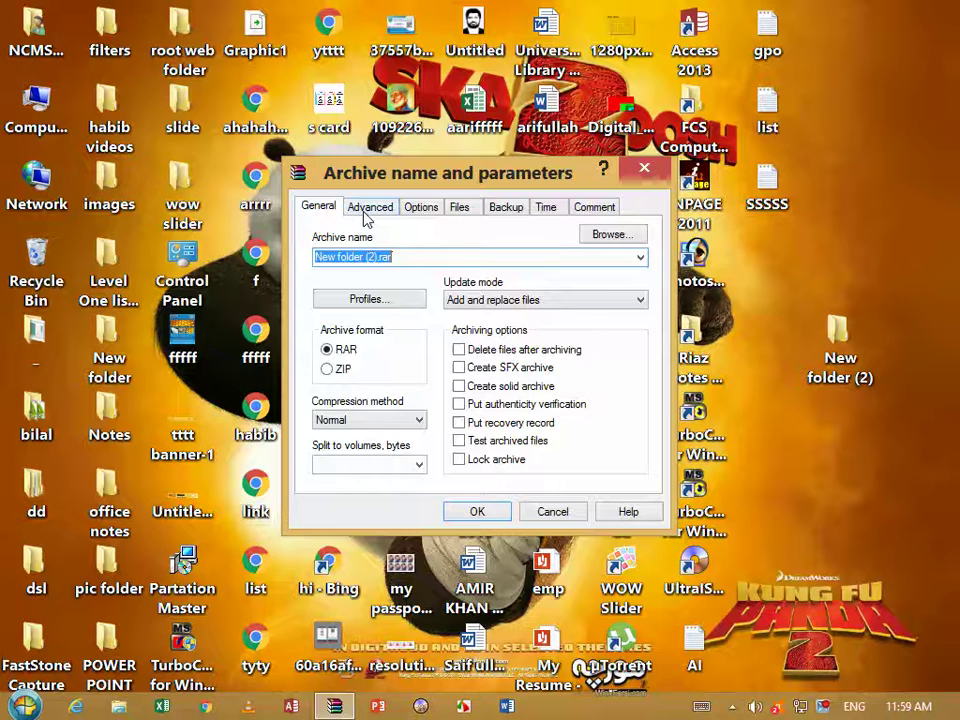
{"action": "left_click", "coordinate": [367, 210]}
{"action": "left_click", "coordinate": [318, 208]}
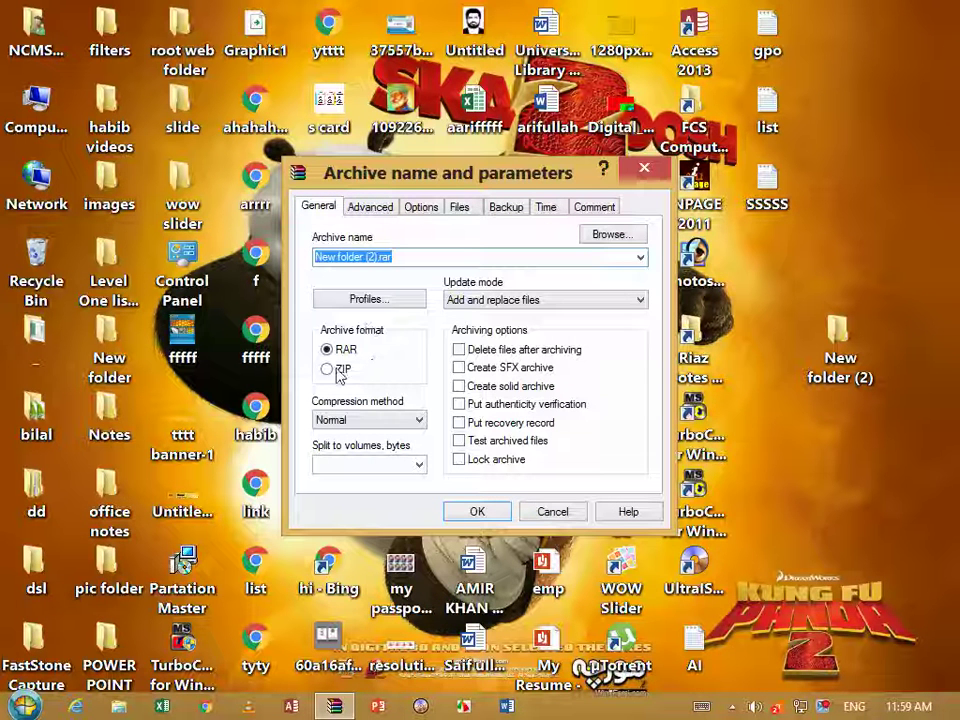
{"action": "left_click", "coordinate": [478, 512]}
{"action": "left_click", "coordinate": [366, 207]}
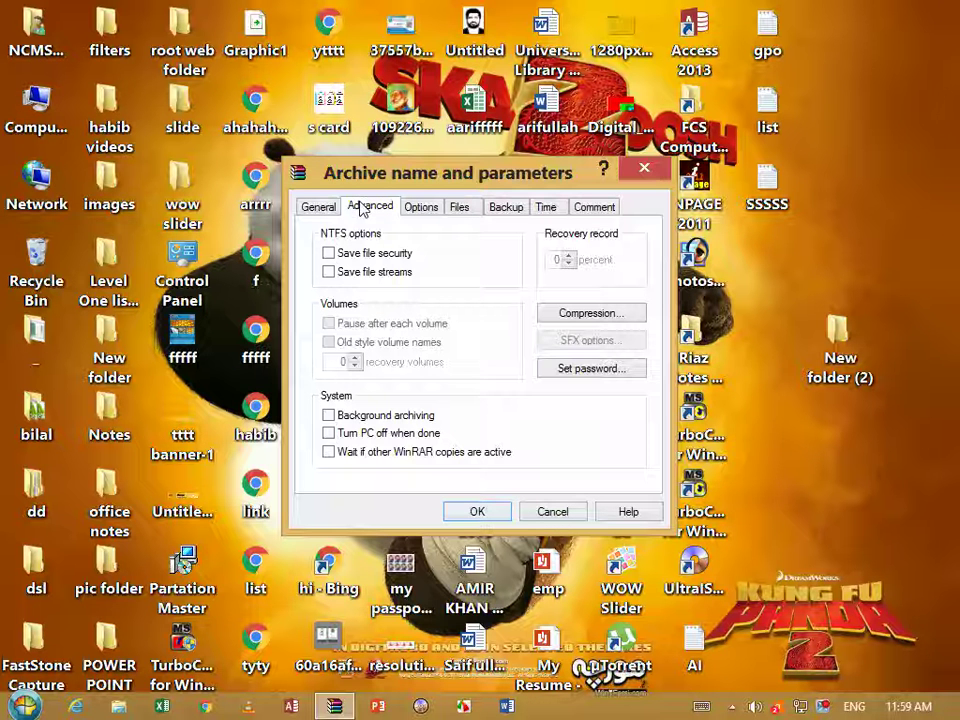
{"action": "left_click", "coordinate": [592, 370]}
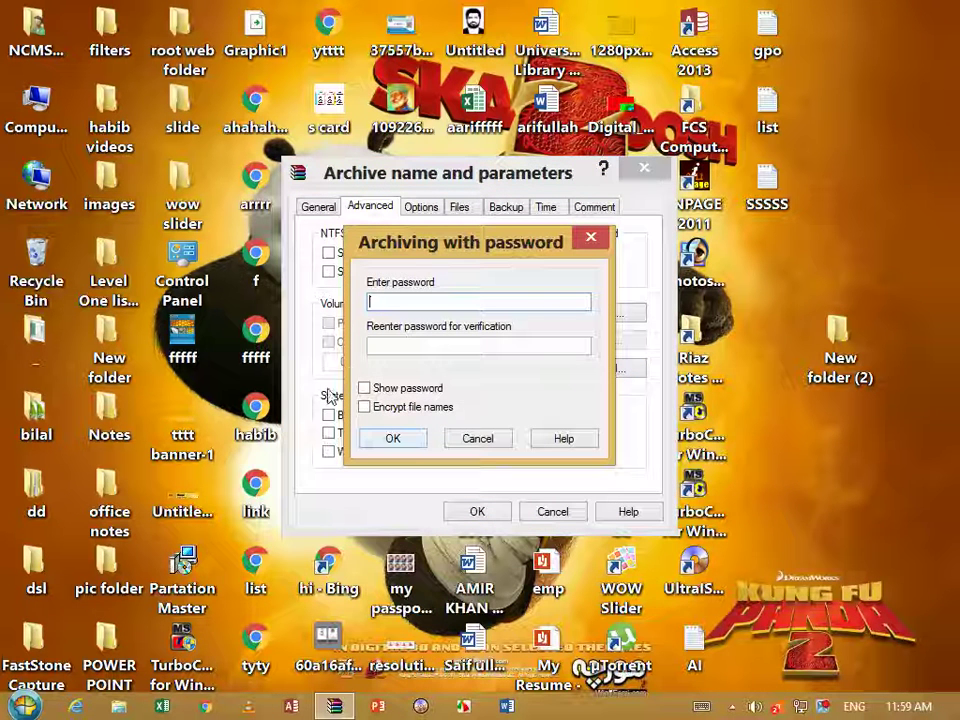
Enter the archive password in both fields, confirm, and create New folder (2).rar
{"action": "type", "text": "123"}
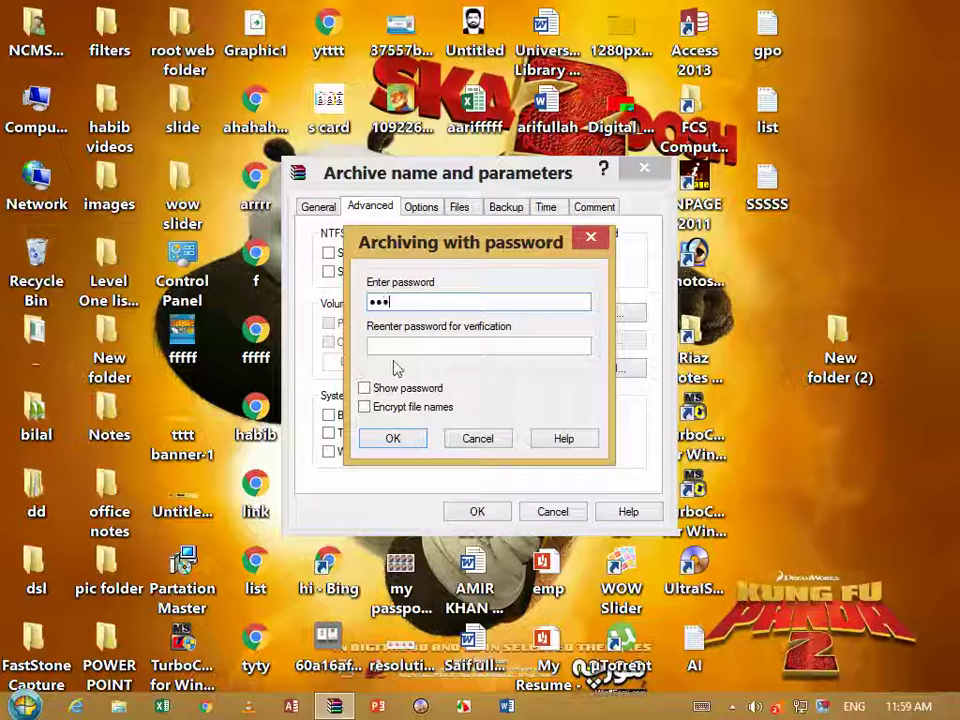
{"action": "type", "text": "12"}
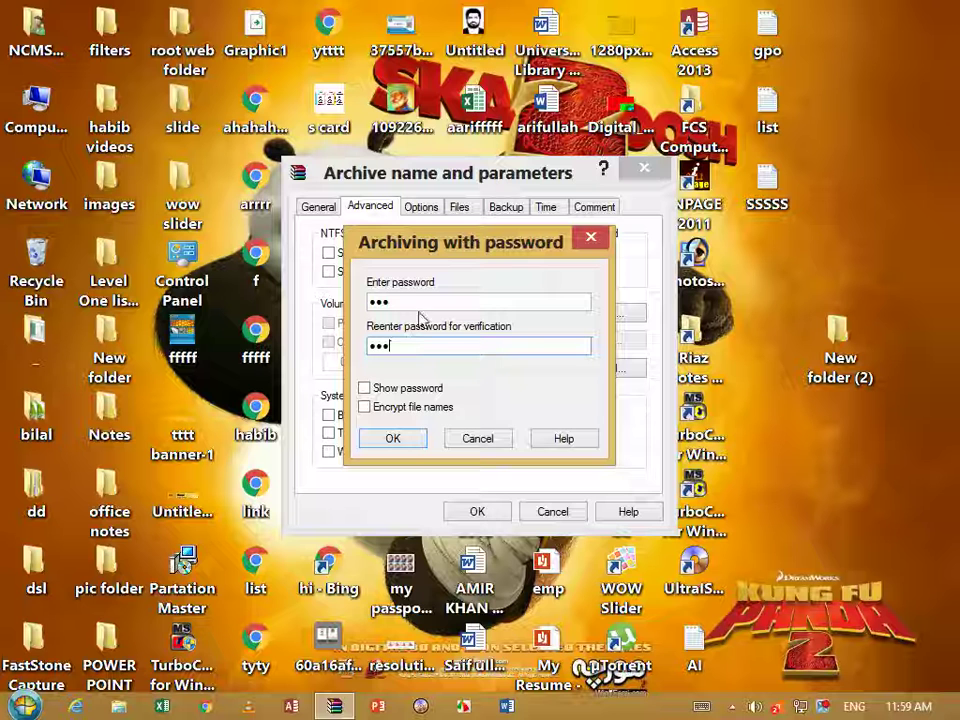
{"action": "type", "text": "3"}
{"action": "left_click_drag", "start_coordinate": [392, 346], "coordinate": [330, 343]}
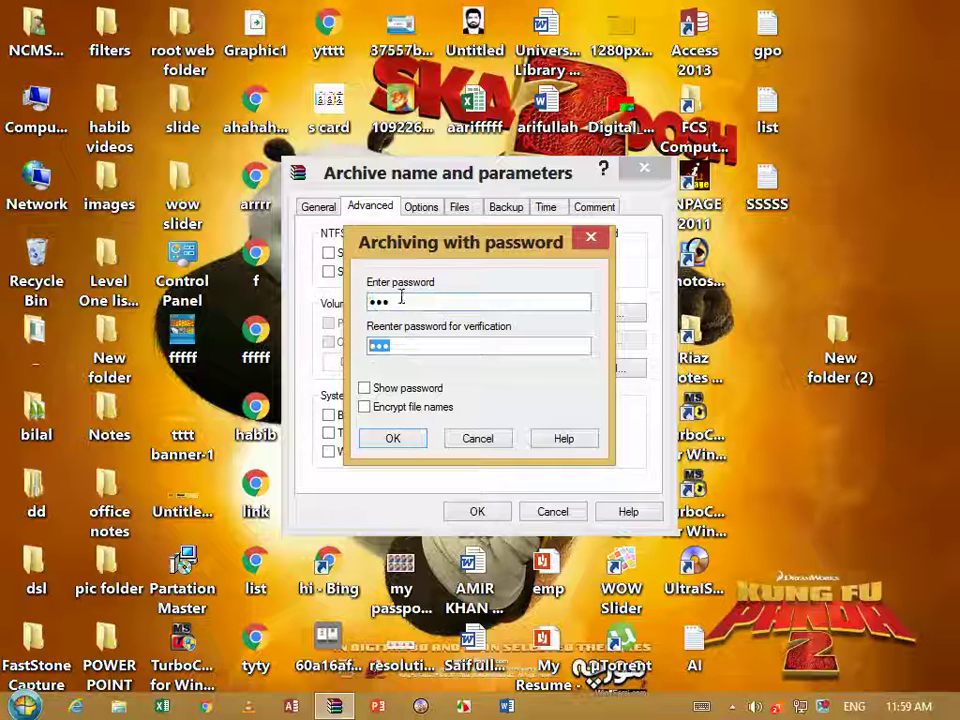
{"action": "left_click_drag", "start_coordinate": [401, 300], "coordinate": [352, 347]}
{"action": "left_click_drag", "start_coordinate": [424, 346], "coordinate": [317, 343]}
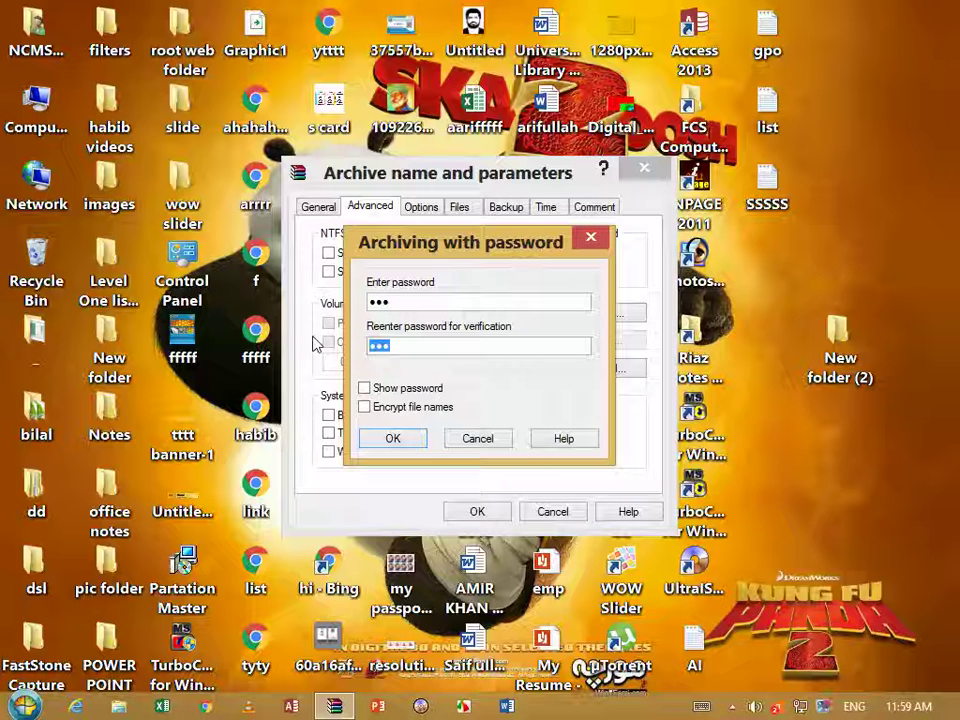
{"action": "left_click", "coordinate": [412, 446]}
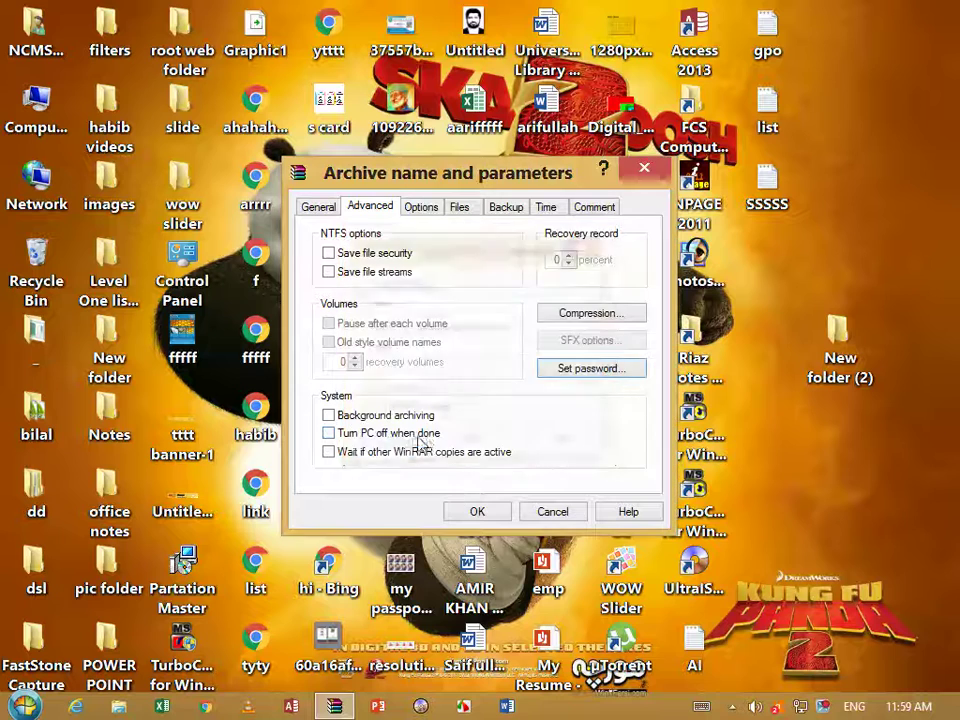
{"action": "left_click", "coordinate": [477, 514]}
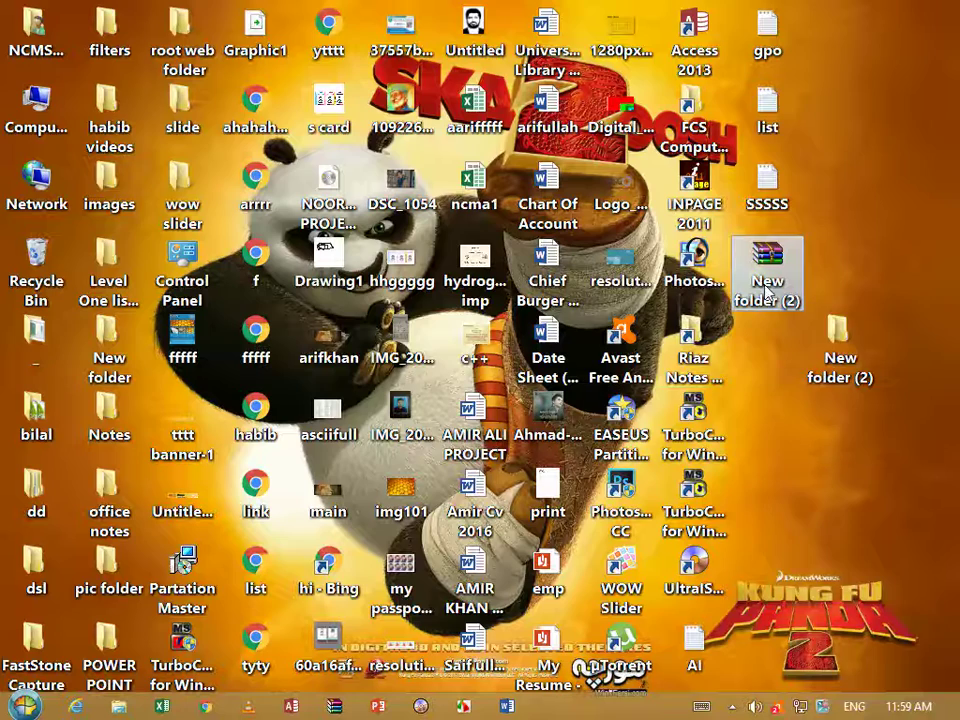
Delete the original New folder (2) folder and place the archive icon beside SSSSS
{"action": "mouse_move", "coordinate": [766, 290]}
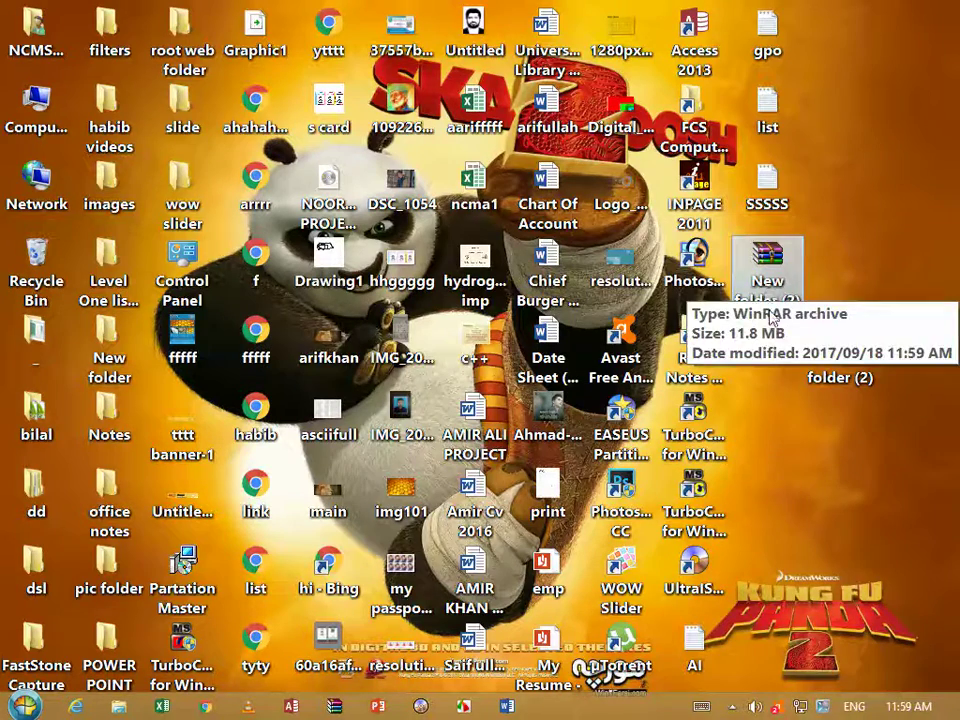
{"action": "left_click_drag", "start_coordinate": [785, 276], "coordinate": [800, 490]}
{"action": "left_click", "coordinate": [858, 372]}
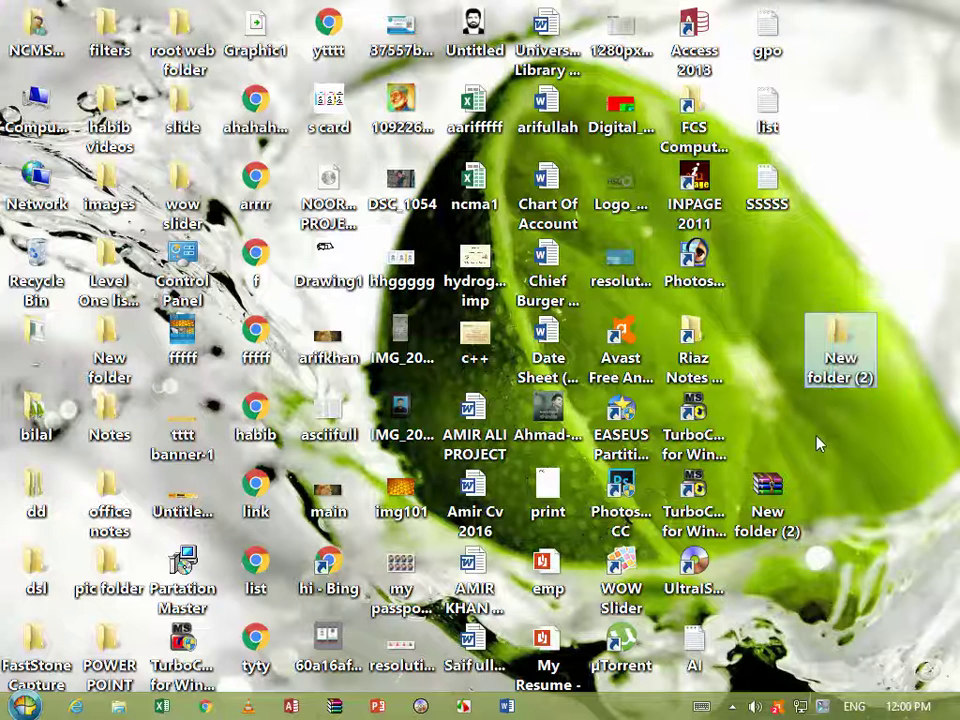
{"action": "key", "text": "Delete"}
{"action": "left_click_drag", "start_coordinate": [775, 470], "coordinate": [775, 258]}
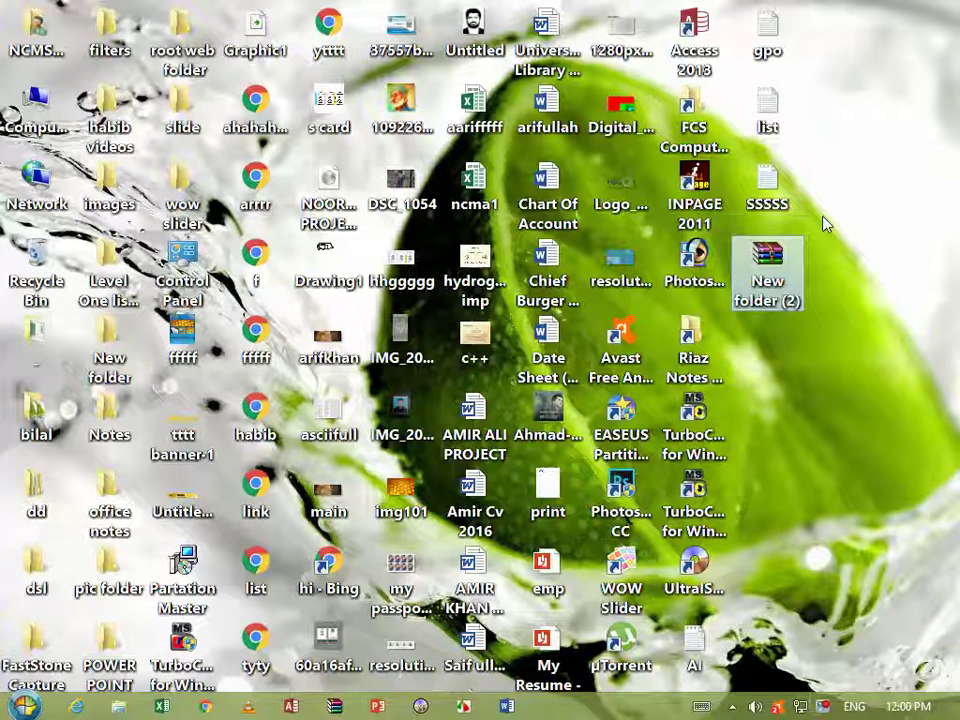
Open the archive and confirm the video inside prompts for a password, then close WinRAR
{"action": "double_click", "coordinate": [762, 283]}
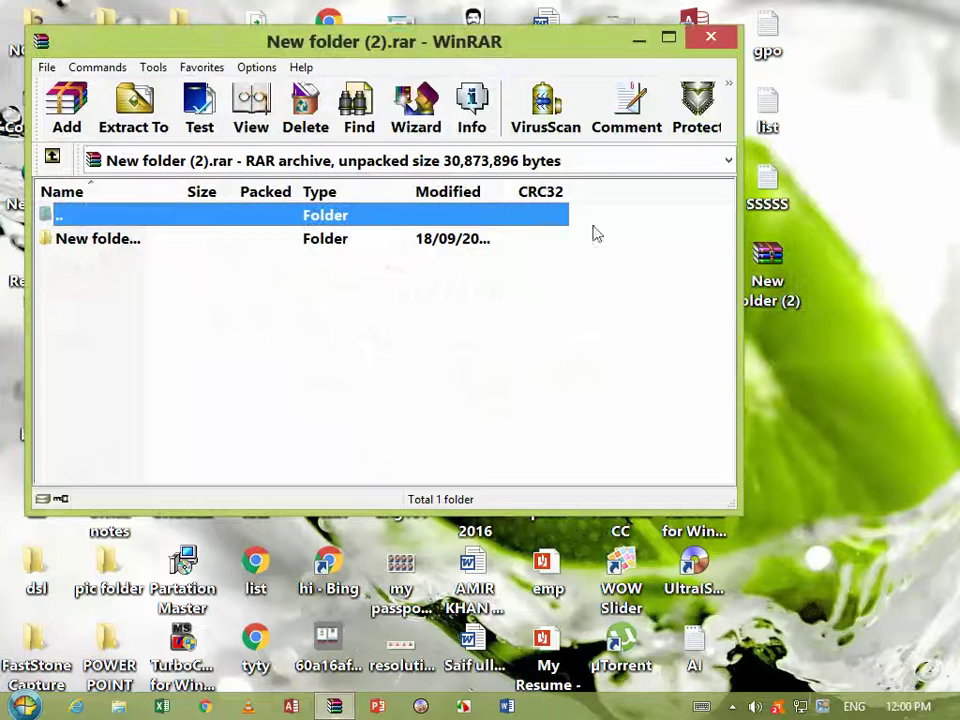
{"action": "double_click", "coordinate": [416, 242]}
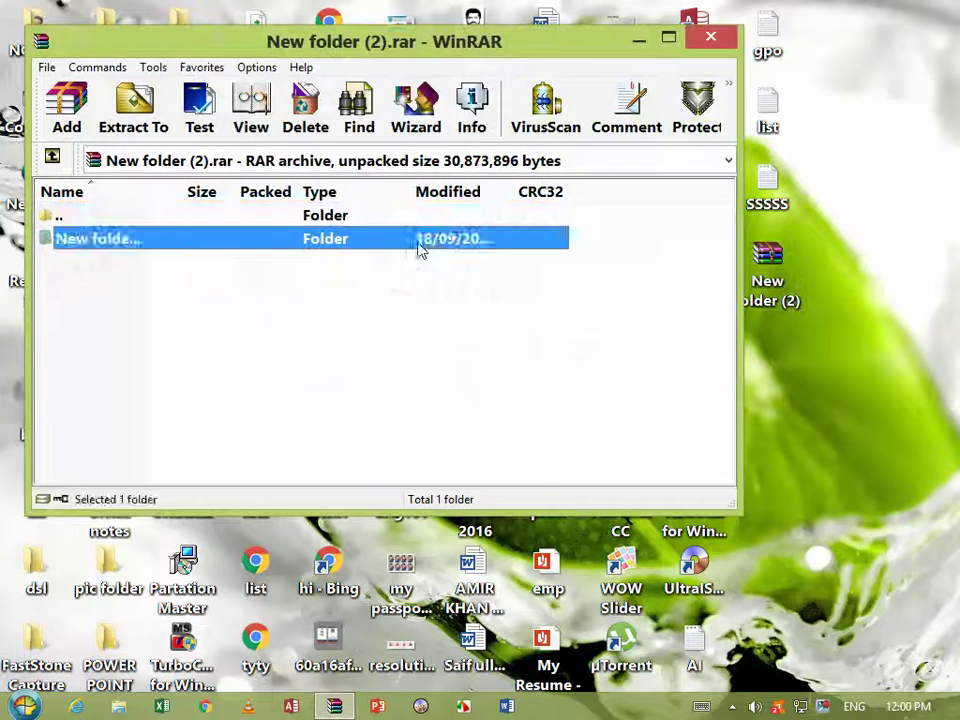
{"action": "double_click", "coordinate": [285, 240]}
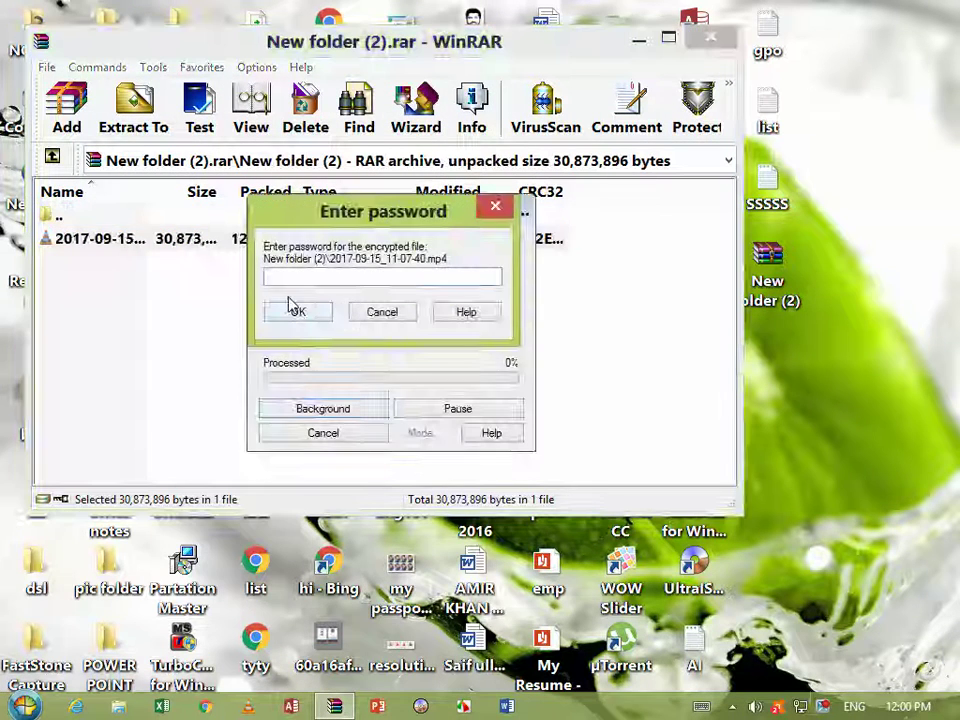
{"action": "left_click", "coordinate": [387, 319]}
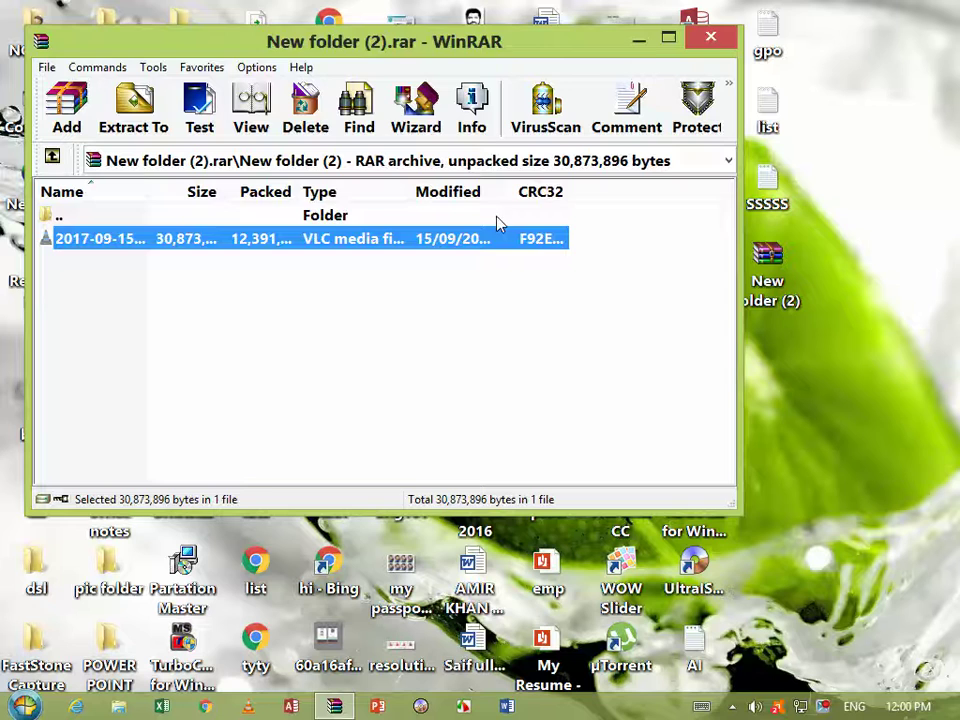
{"action": "double_click", "coordinate": [483, 230]}
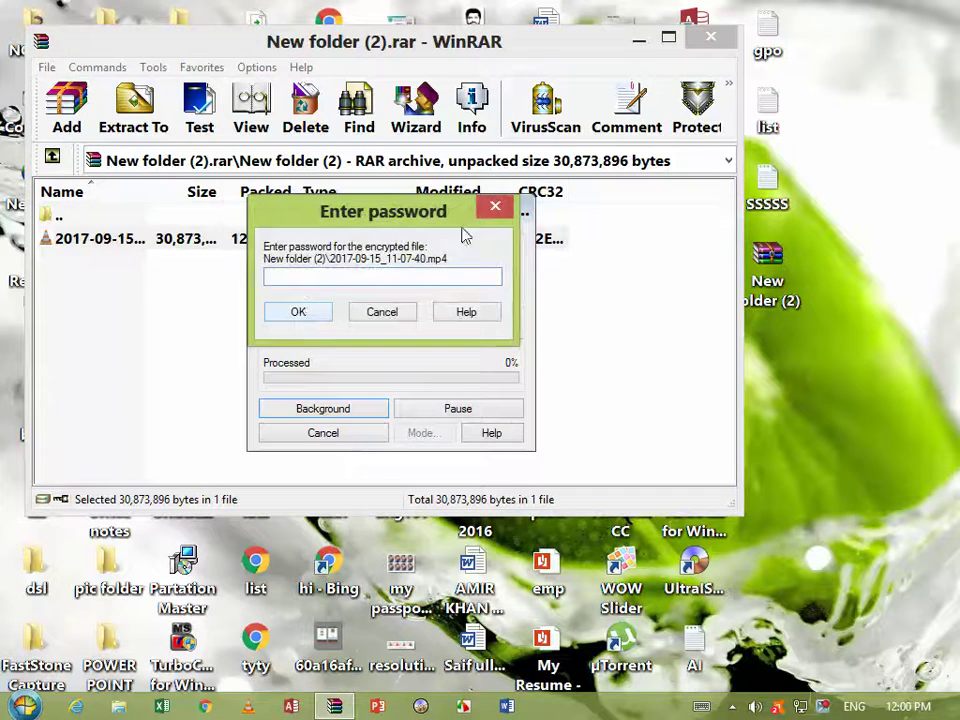
{"action": "left_click", "coordinate": [497, 212]}
{"action": "left_click", "coordinate": [708, 38]}
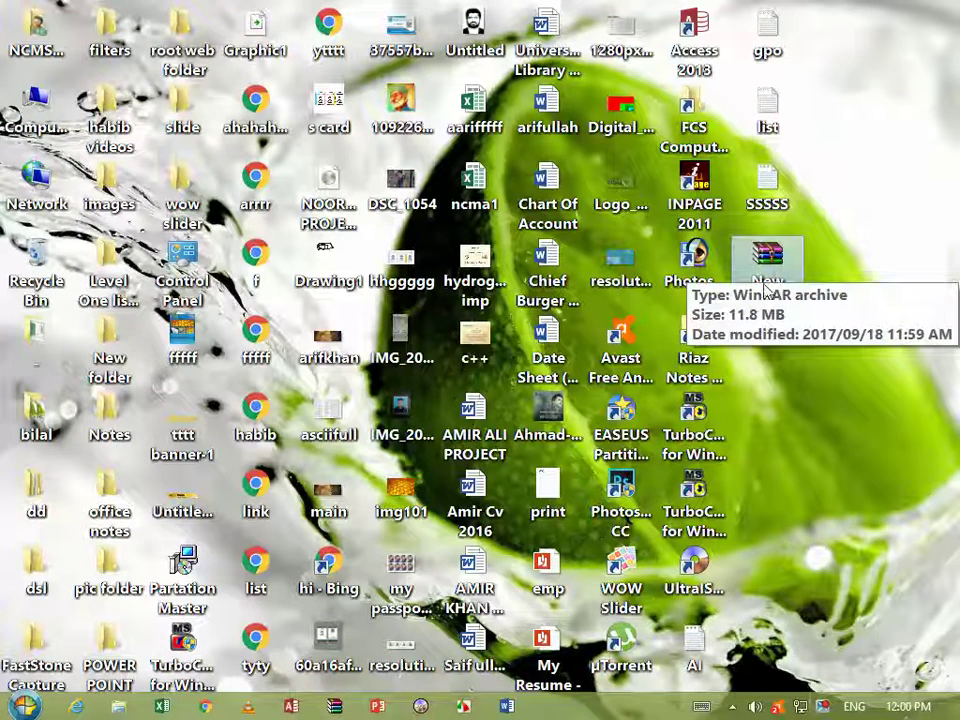
Extract the New folder (2) archive onto the desktop with Extract Here, supplying the password
{"action": "right_click", "coordinate": [758, 255]}
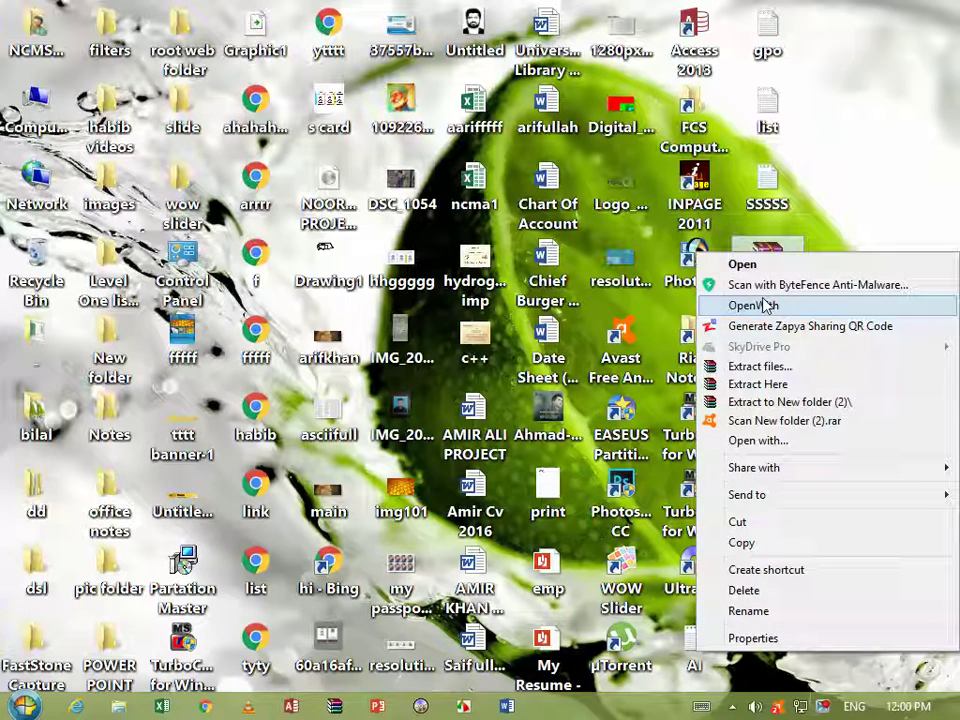
{"action": "left_click", "coordinate": [757, 385]}
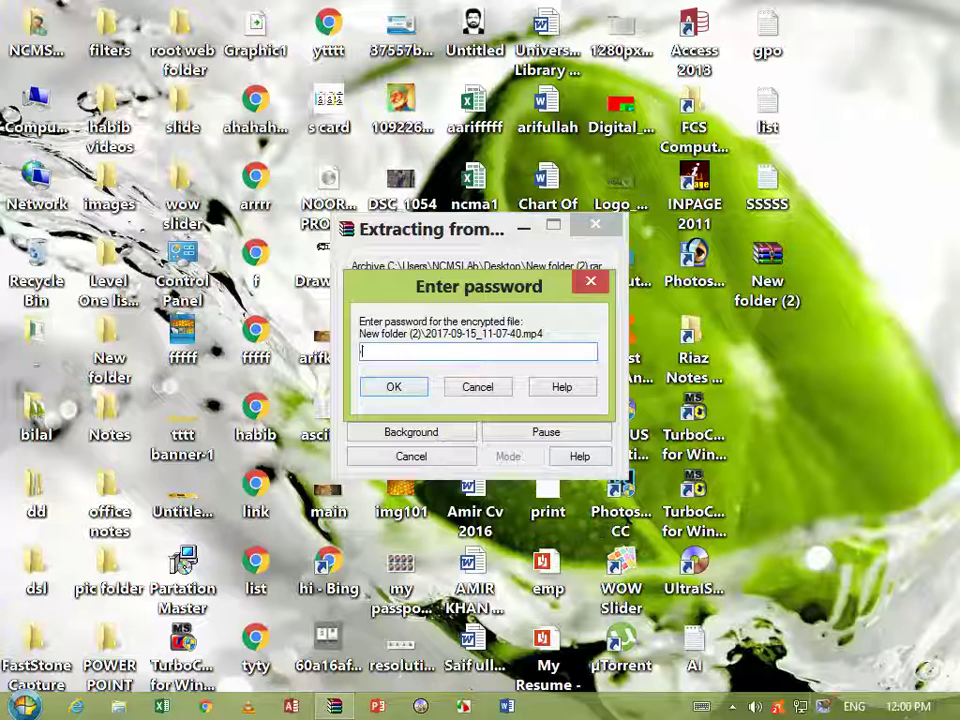
{"action": "key", "text": "Return"}
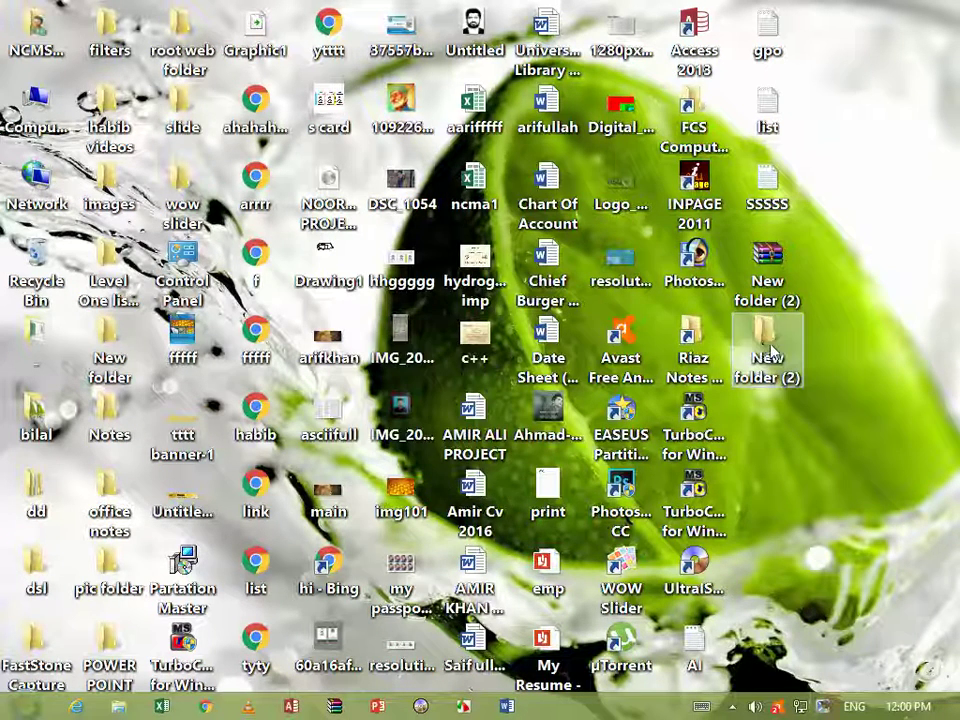
Delete the New folder (2).rar archive from the desktop
{"action": "left_click", "coordinate": [770, 268]}
{"action": "key", "text": "Delete"}
{"action": "right_click", "coordinate": [772, 303]}
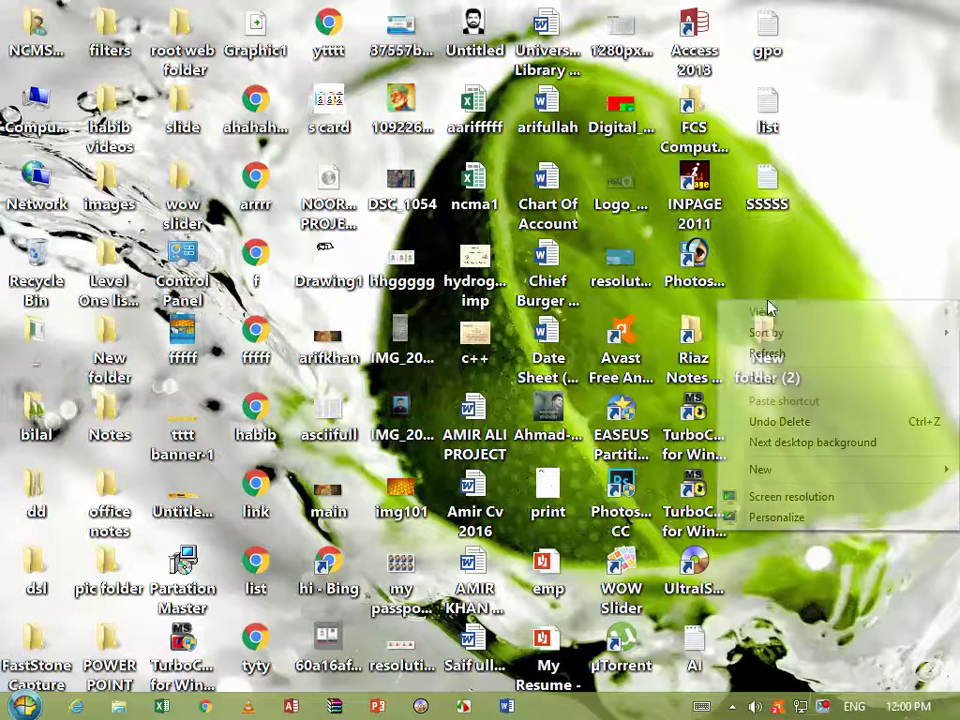
Archive the extracted New folder (2) again with a password and Encrypt file names enabled
{"action": "left_click", "coordinate": [799, 279]}
{"action": "right_click", "coordinate": [765, 345]}
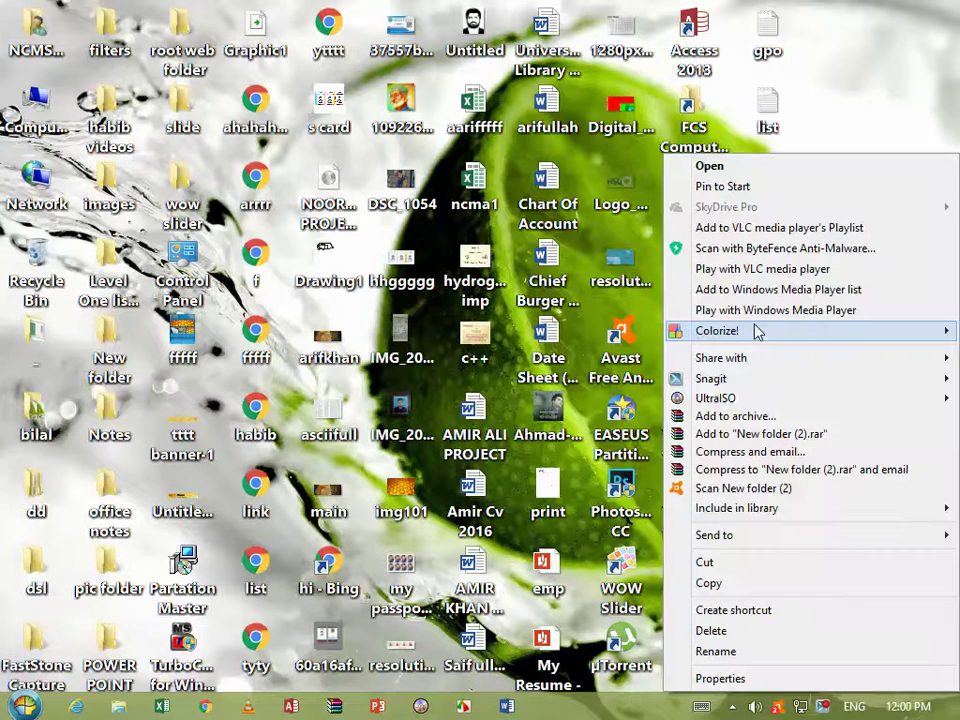
{"action": "left_click", "coordinate": [727, 418]}
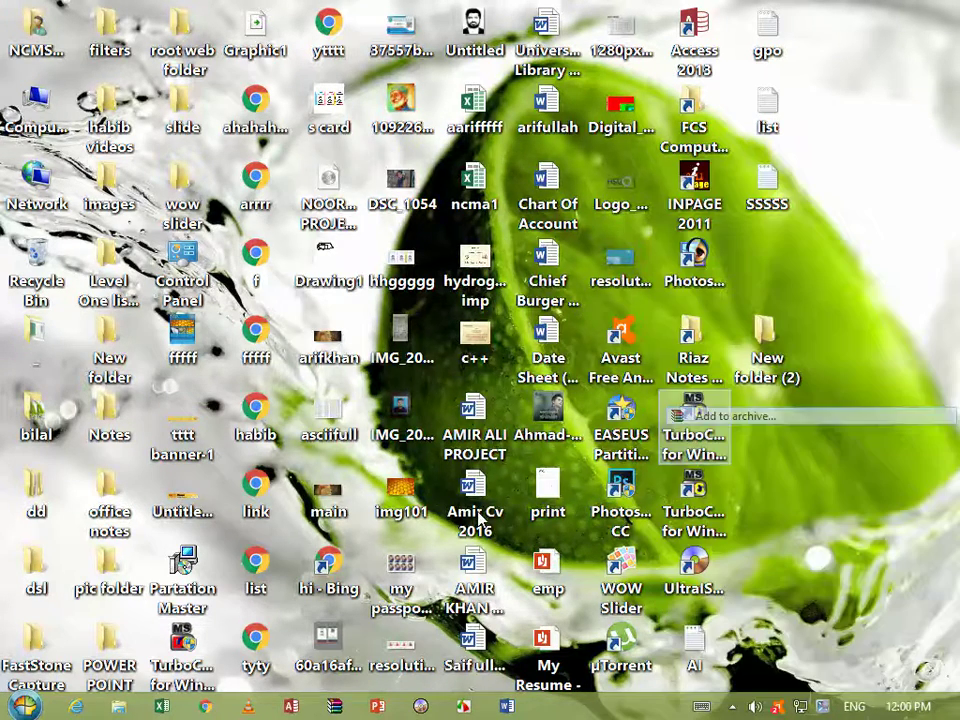
{"action": "left_click", "coordinate": [370, 207]}
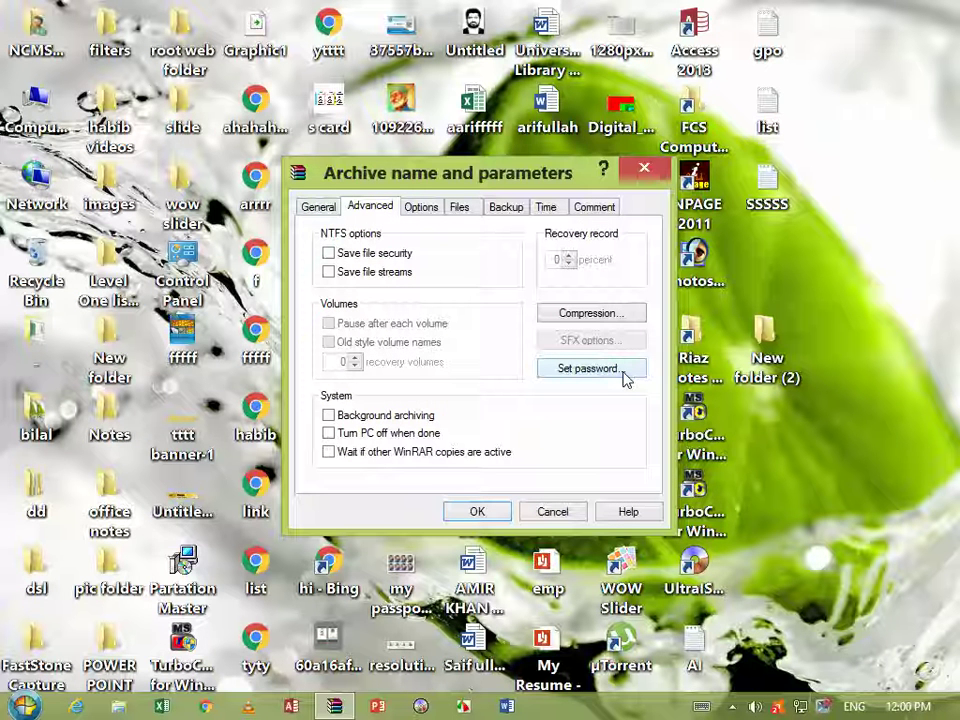
{"action": "left_click", "coordinate": [604, 372]}
{"action": "left_click", "coordinate": [364, 407]}
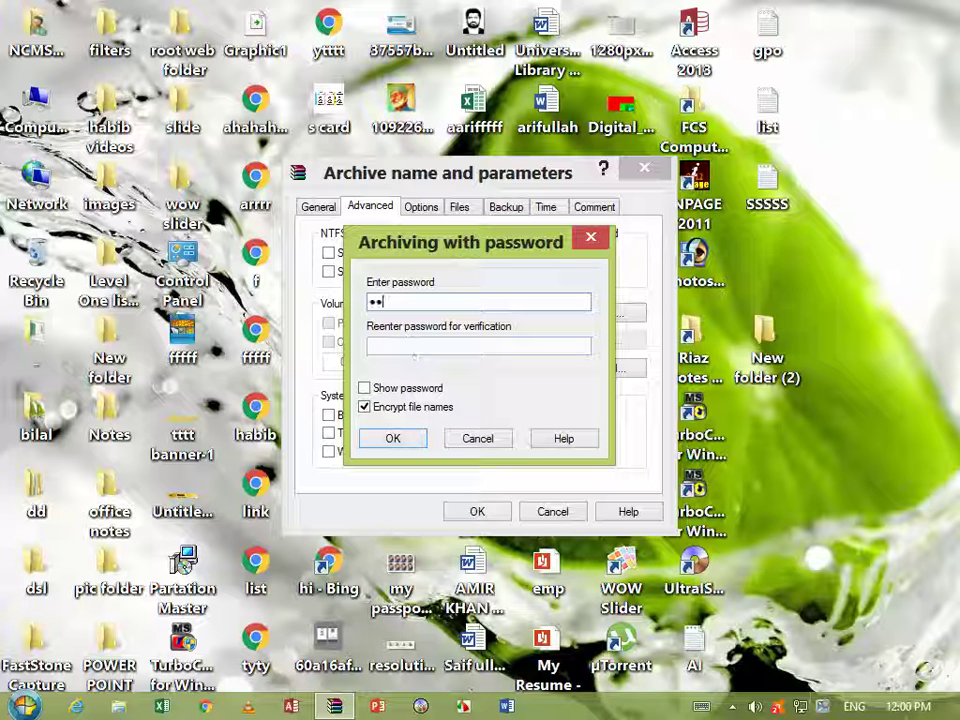
{"action": "type", "text": "3"}
{"action": "left_click", "coordinate": [393, 438]}
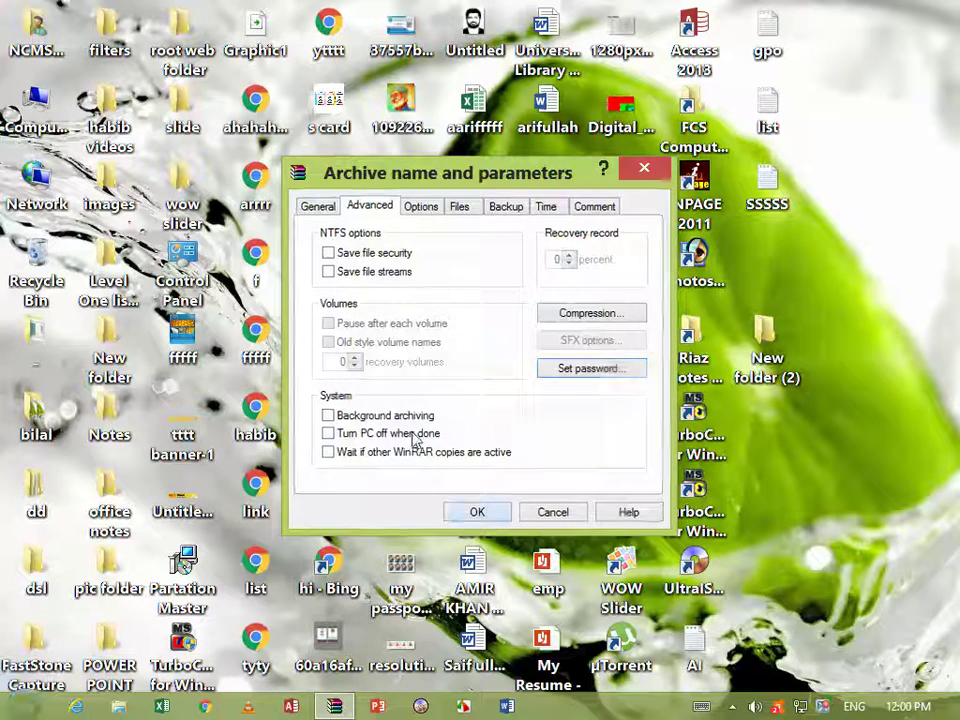
{"action": "left_click", "coordinate": [486, 518]}
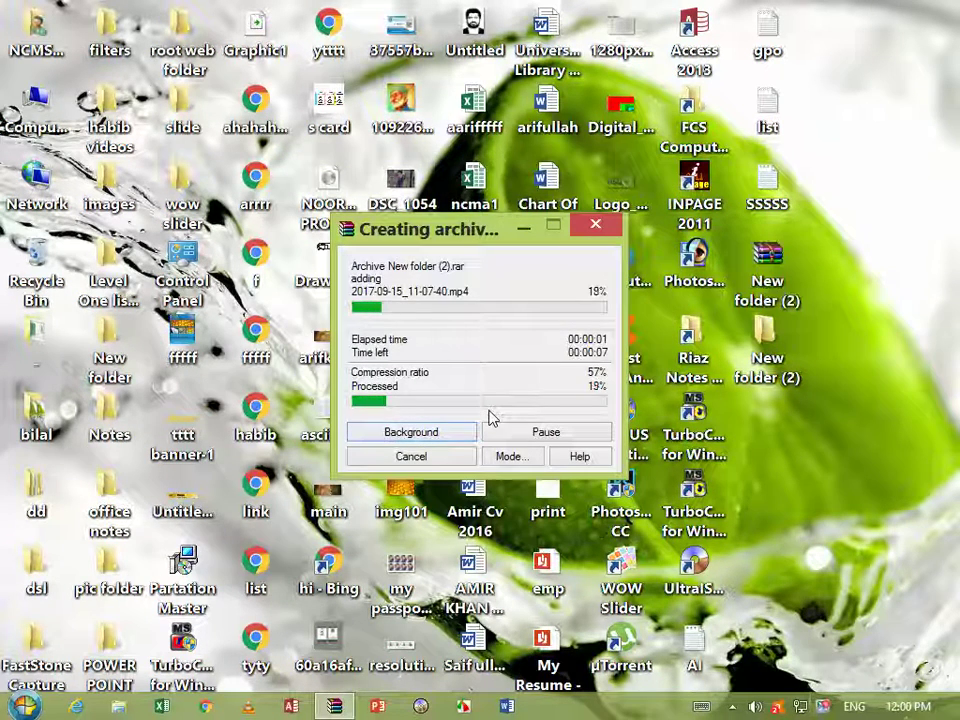